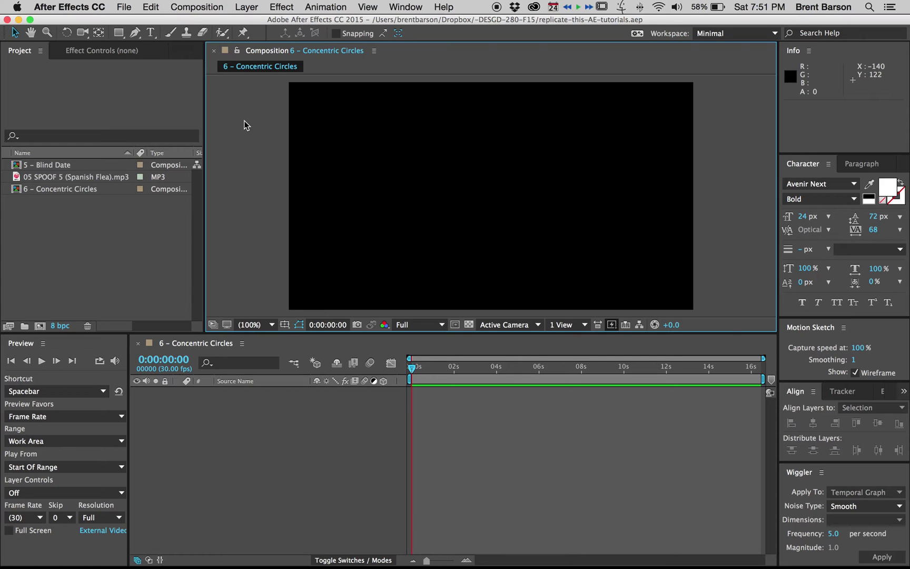
Open Composition Settings for the 6 – Concentric Circles comp with Cmd+K
key("super+k")
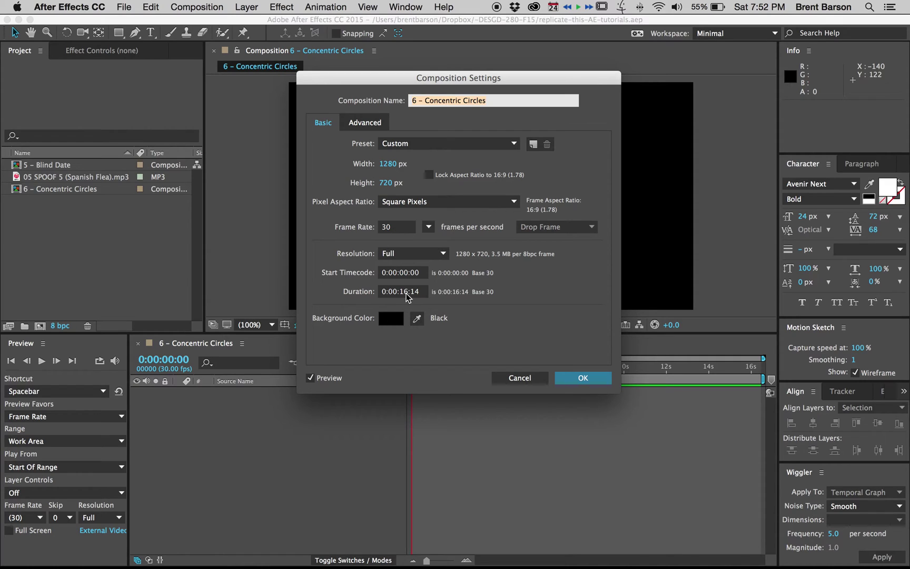
Set the comp duration to 0:00:10:00 and the background colour to hex 808000
left_click(406, 293)
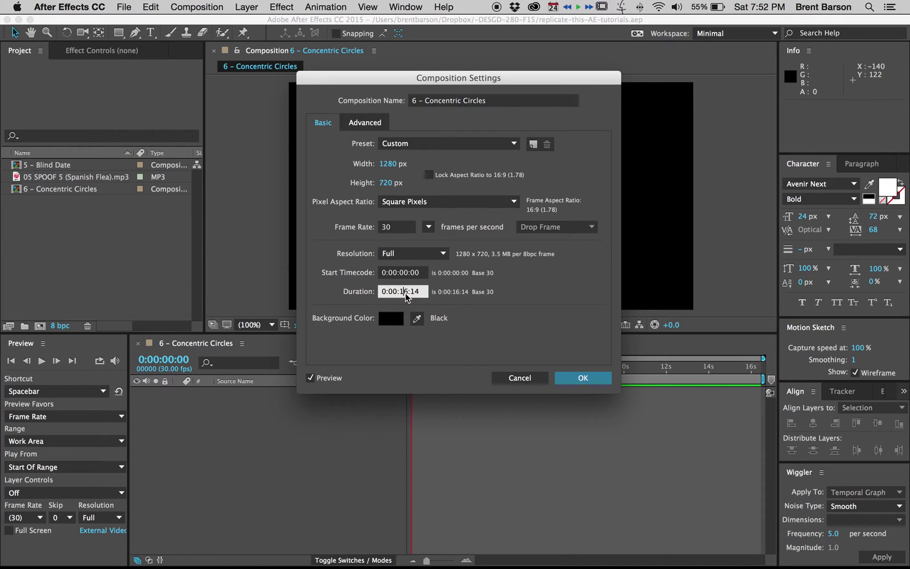
type("10")
key("Right")
key("Right")
key("Right")
key("BackSpace")
key("BackSpace")
type("00")
left_click(401, 322)
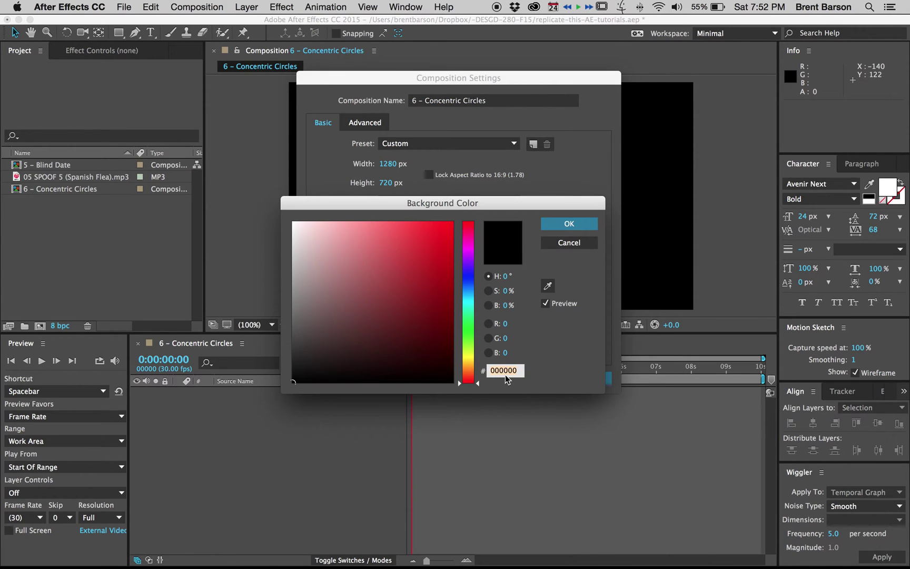
type("808000")
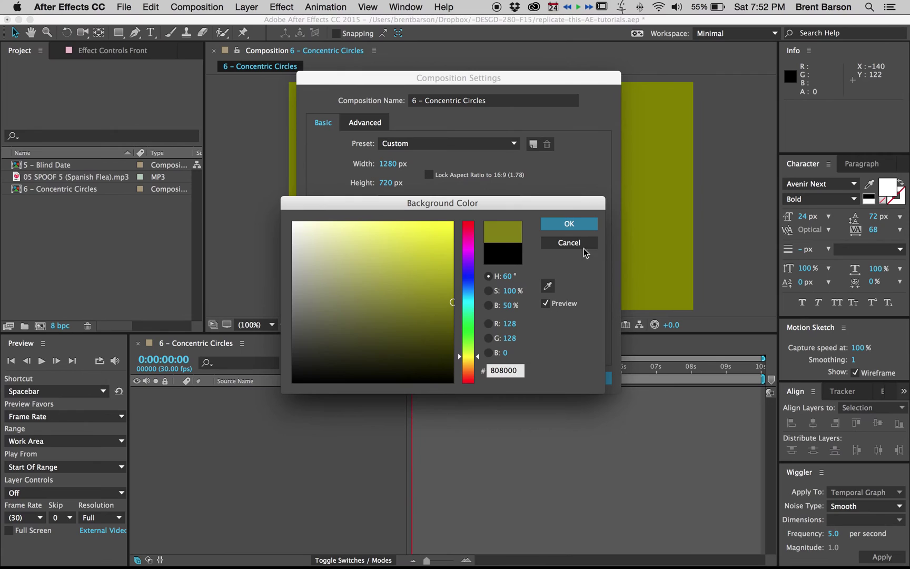
left_click(577, 226)
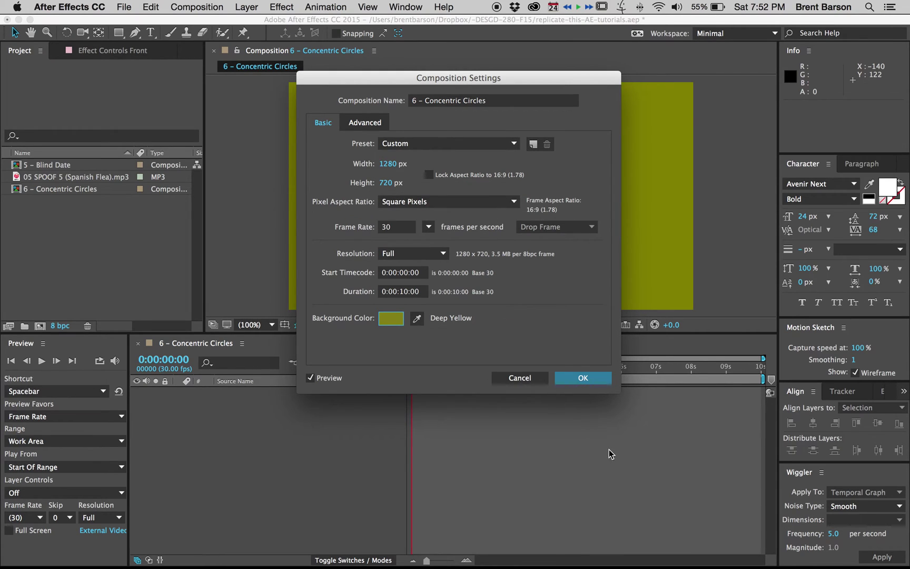
left_click(584, 379)
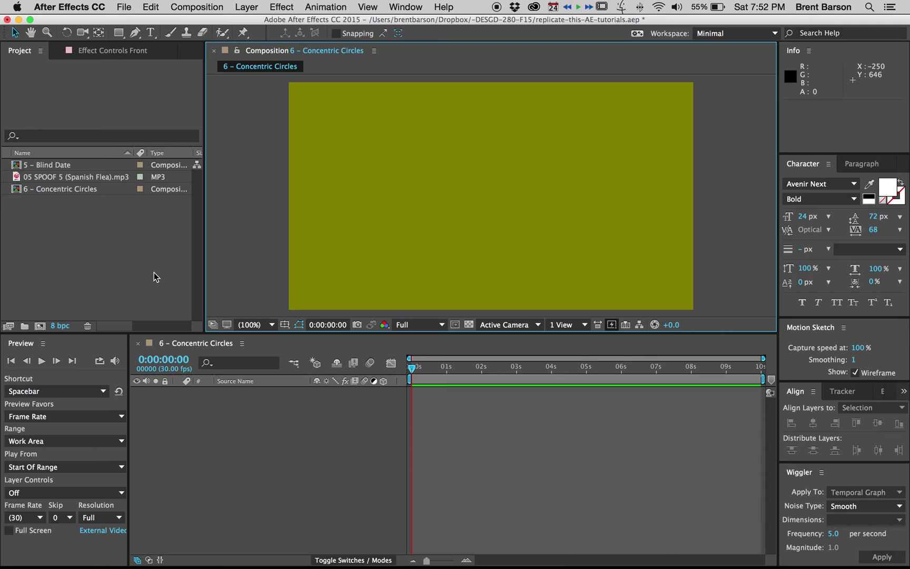
Import 6-concentric-circles.ai and drag it from the Project panel into the composition
double_click(123, 256)
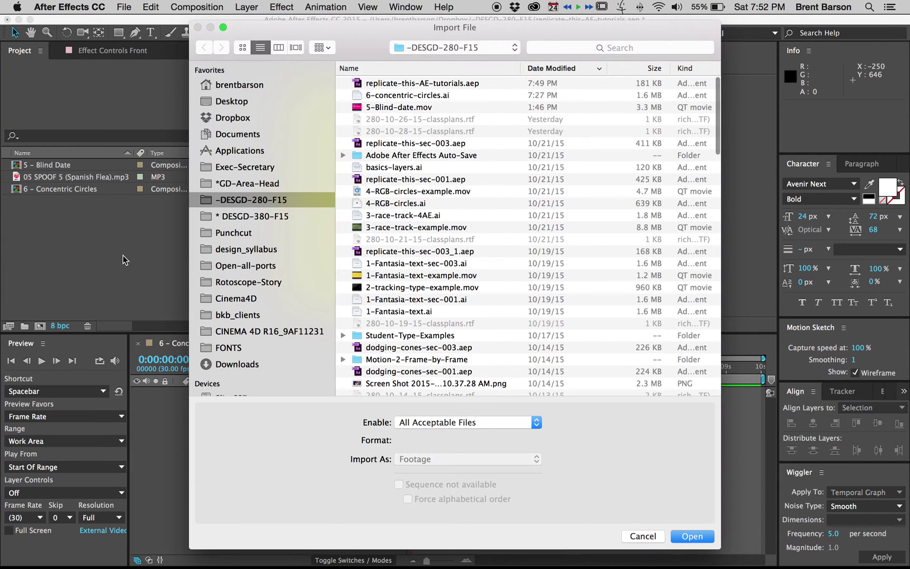
left_click(404, 97)
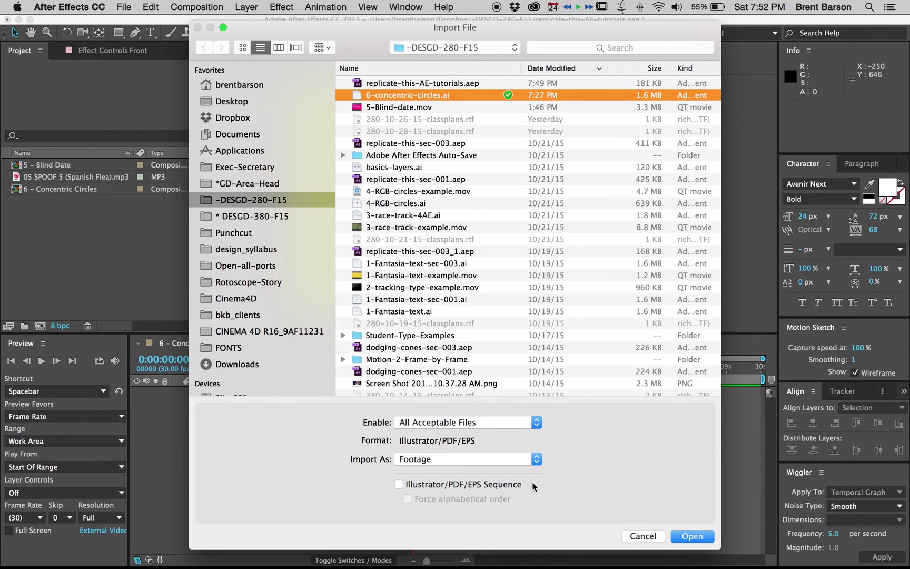
left_click(695, 536)
left_click(55, 231)
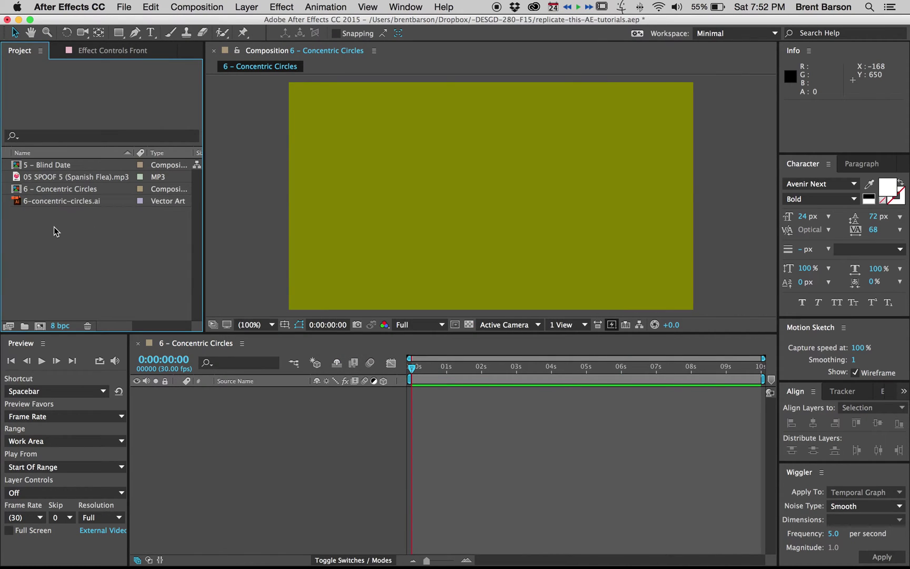
left_click_drag(42, 200, 488, 200)
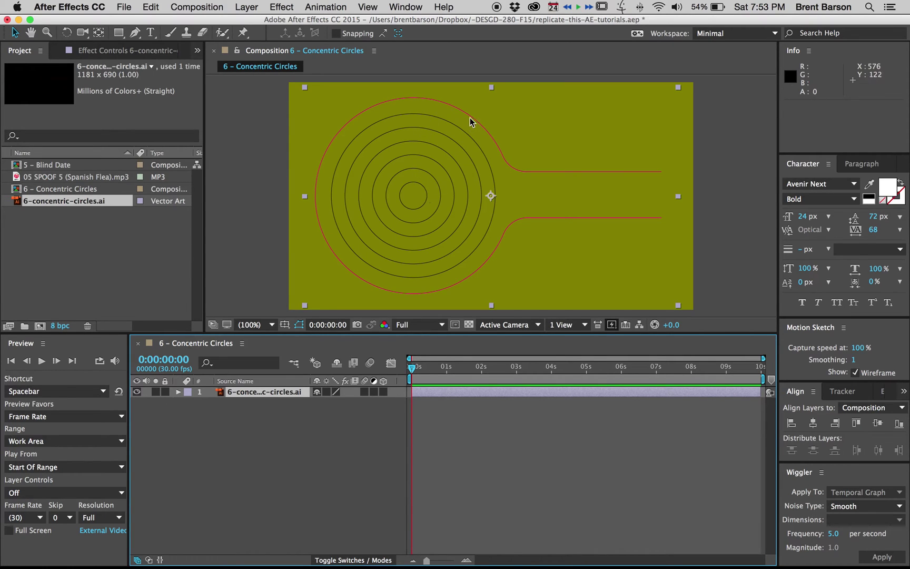
Create a shape layer from the circles vector layer and expand the new Outlines layer
left_click(236, 416)
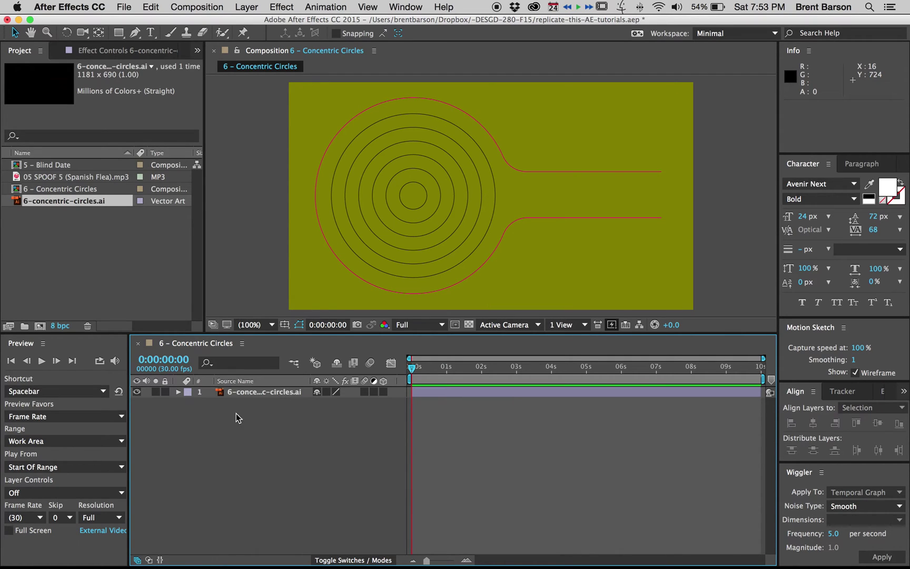
left_click(249, 395)
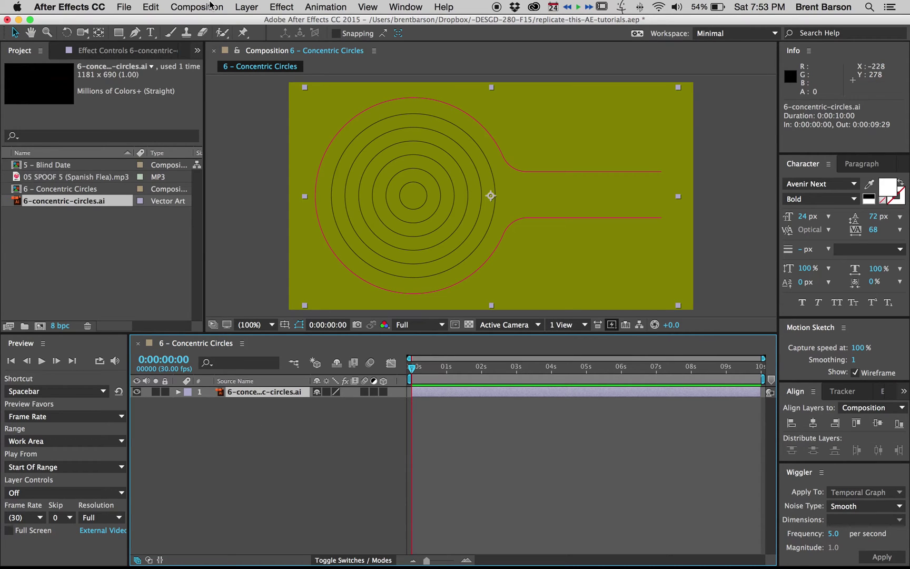
left_click(246, 7)
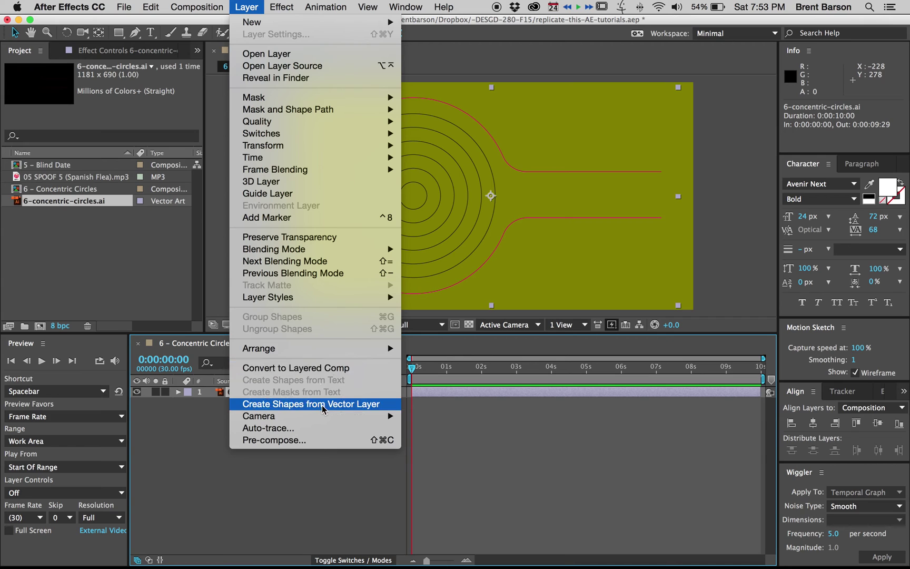
left_click(339, 404)
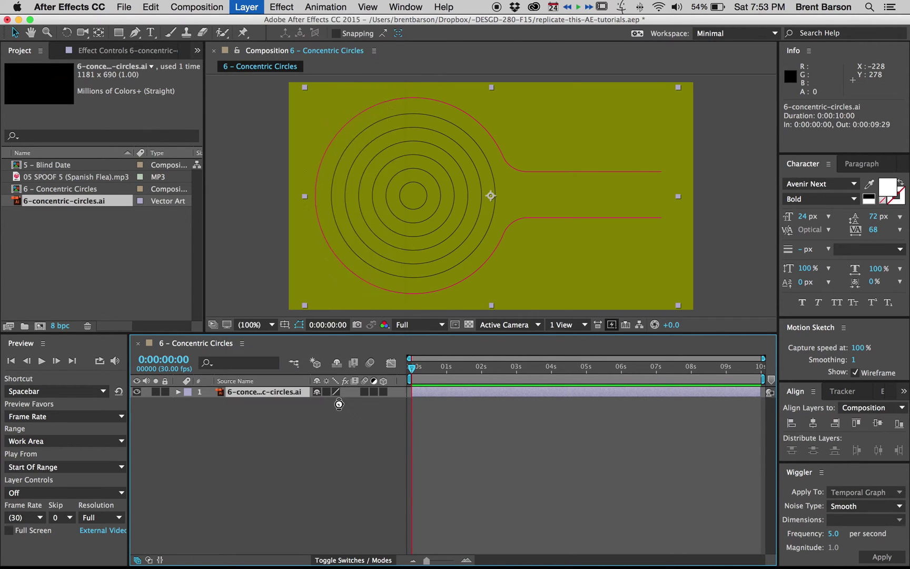
left_click(246, 403)
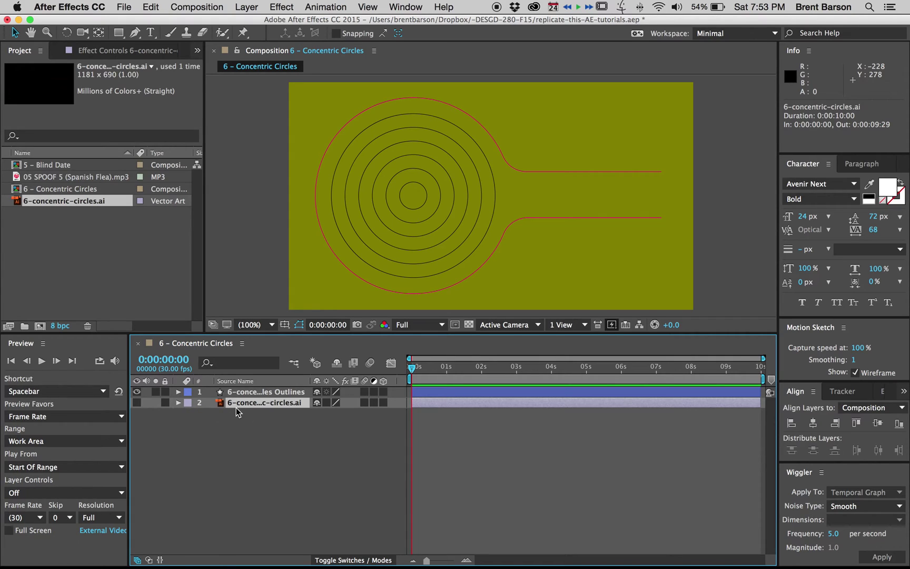
left_click(241, 391)
left_click(179, 392)
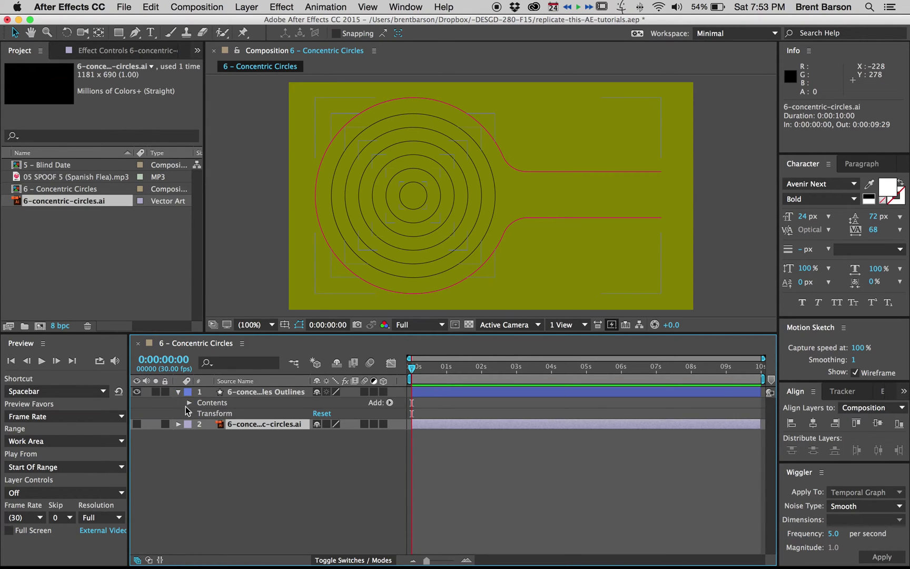
Expand the Outlines contents and Groups 1 through 7 to reveal each path
left_click(189, 403)
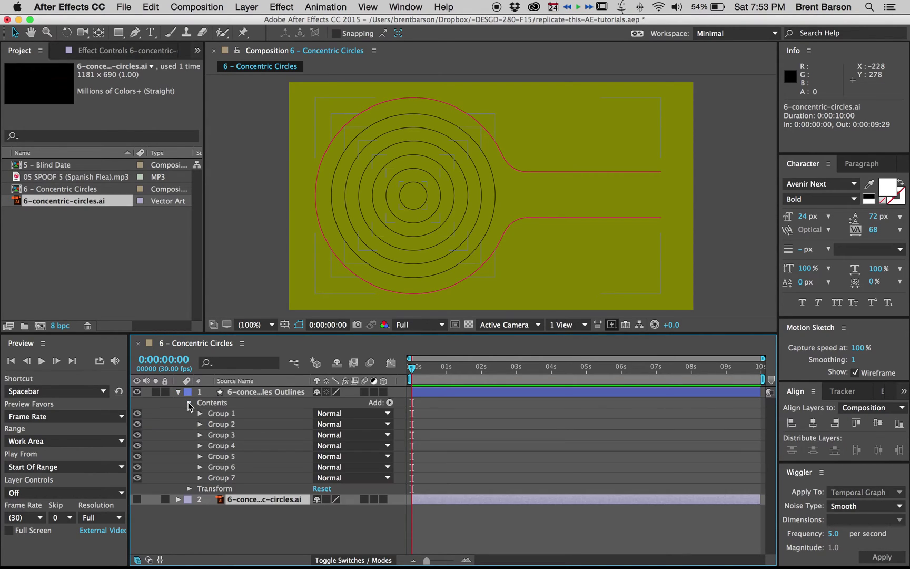
left_click(199, 479)
left_click(201, 467)
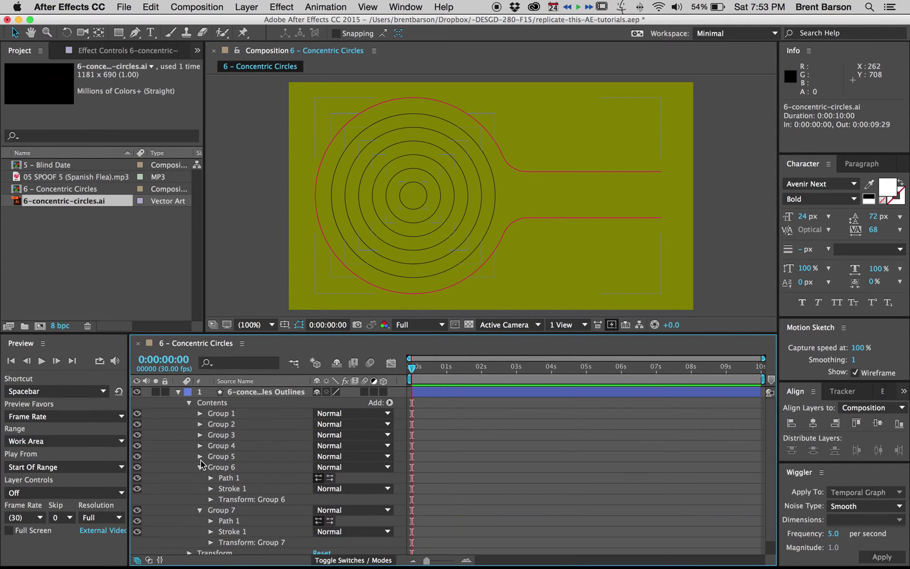
left_click(200, 457)
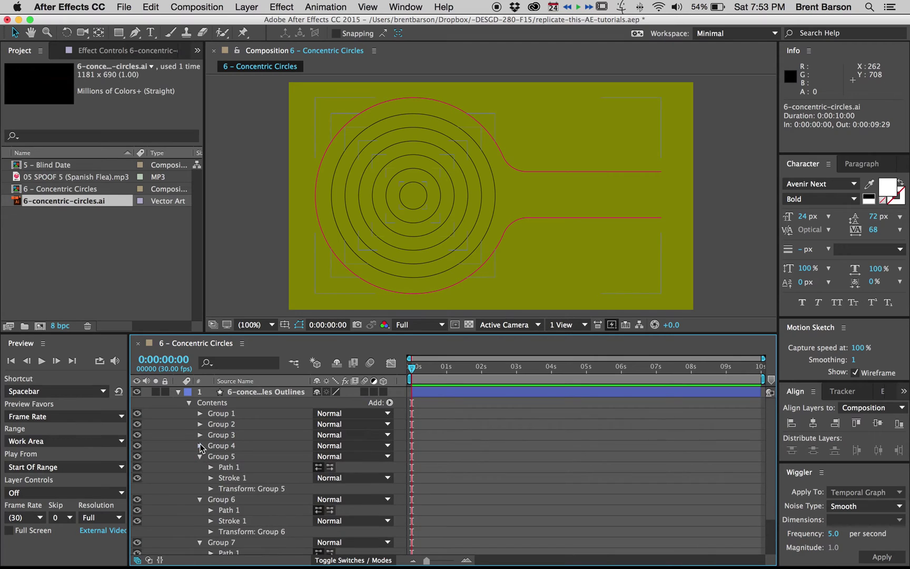
left_click(200, 445)
left_click(200, 435)
left_click(201, 424)
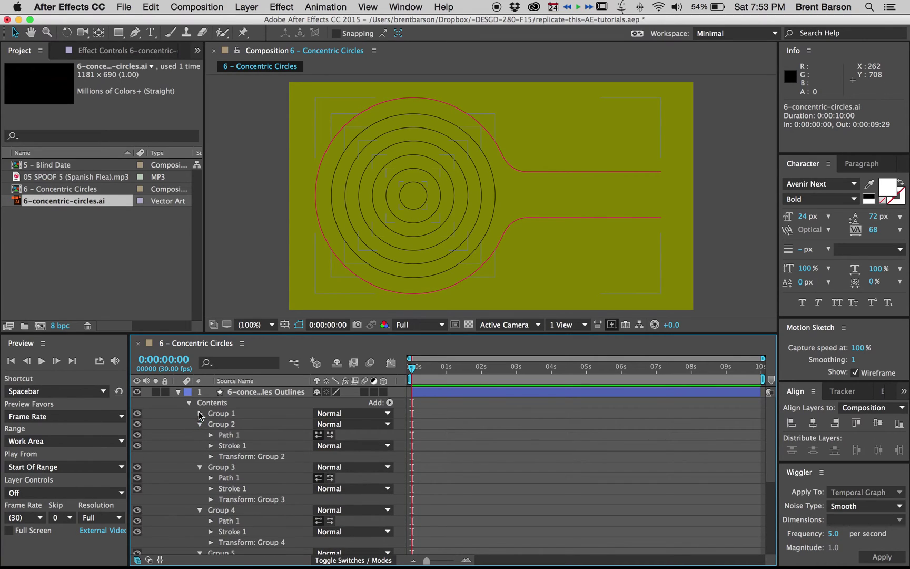
left_click(200, 414)
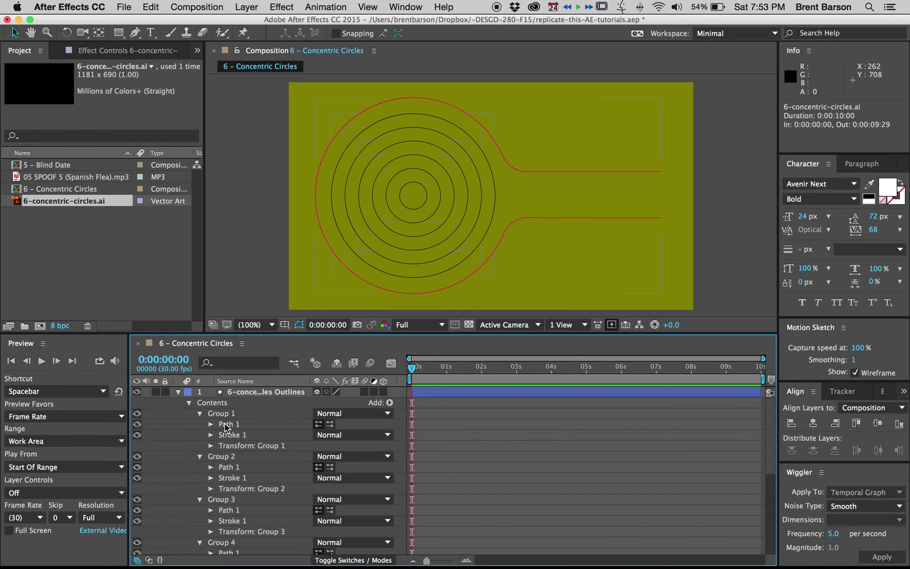
scroll(225, 426, "down", 5)
scroll(225, 427, "down", 1)
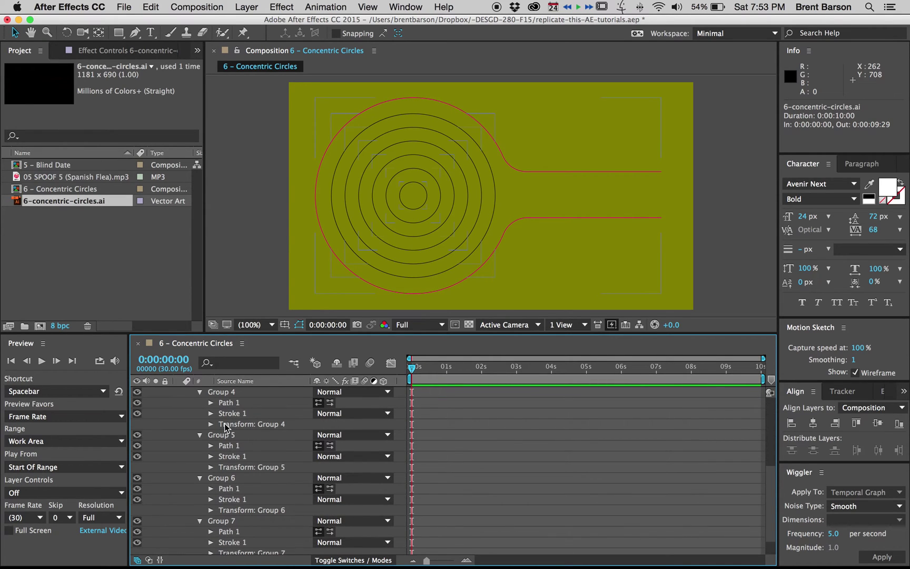
scroll(225, 427, "up", 6)
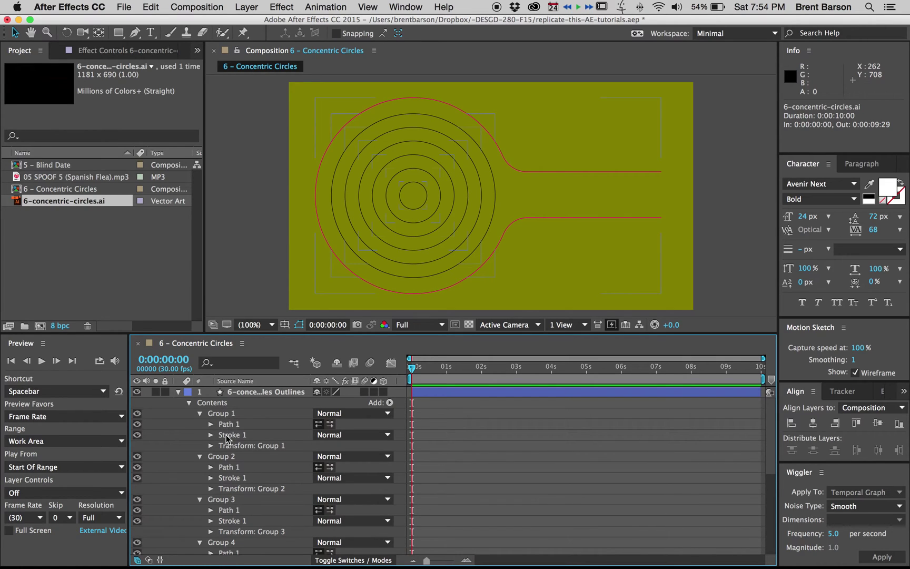
Move the paths of Groups 2 and 3 into Group 1 and delete those empty groups
left_click(230, 468)
left_click_drag(230, 469, 229, 431)
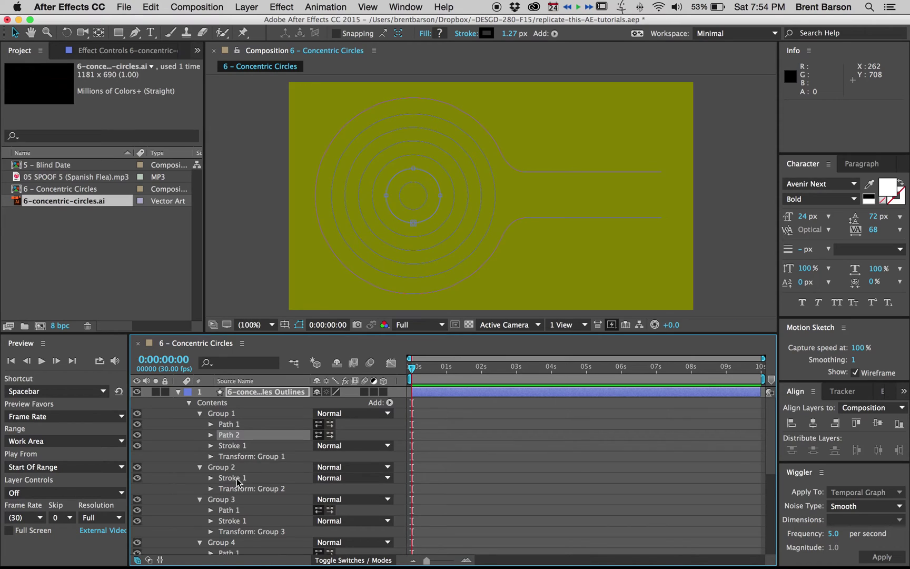
left_click_drag(229, 510, 230, 449)
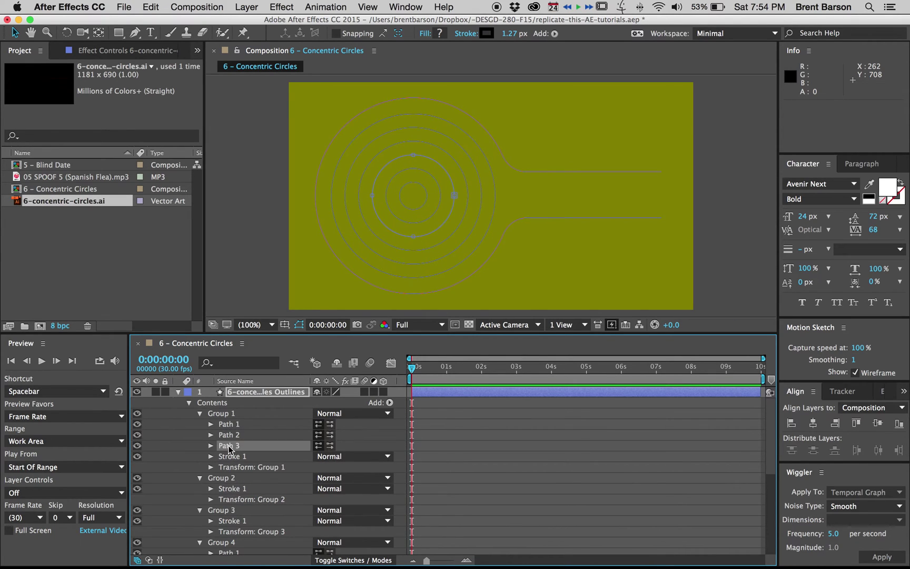
left_click(222, 478)
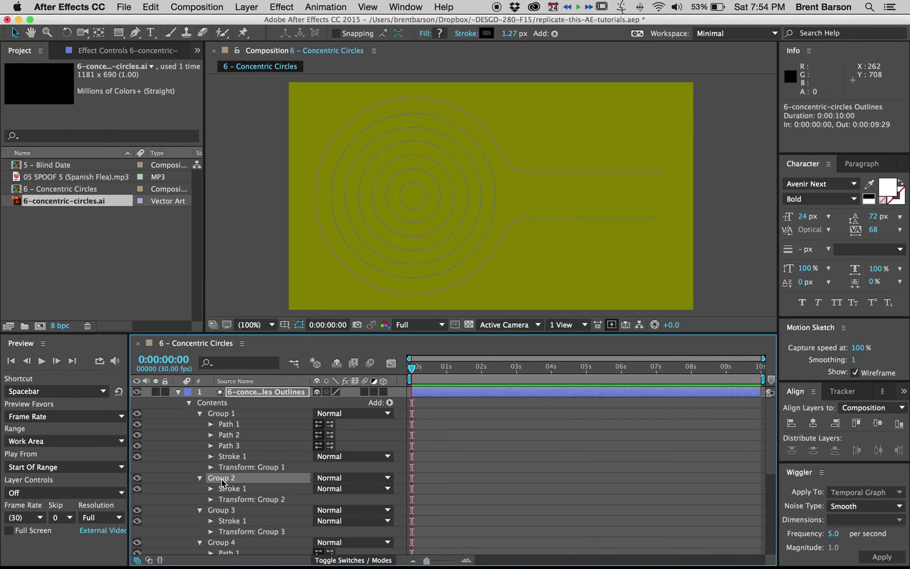
key("Delete")
left_click(222, 478)
key("Delete")
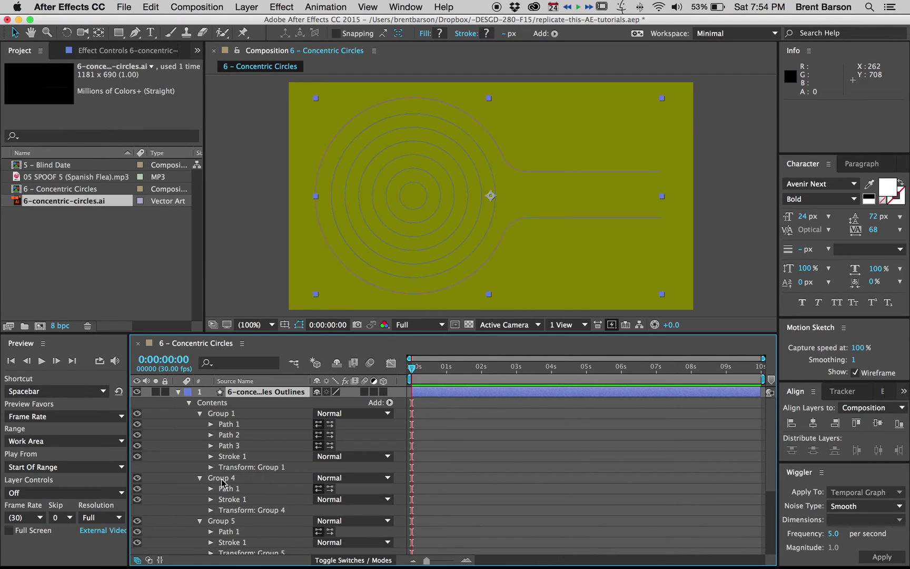
Move the paths of Groups 4 and 5 into Group 1 and delete those empty groups
left_click_drag(227, 488, 240, 455)
left_click_drag(229, 532, 239, 467)
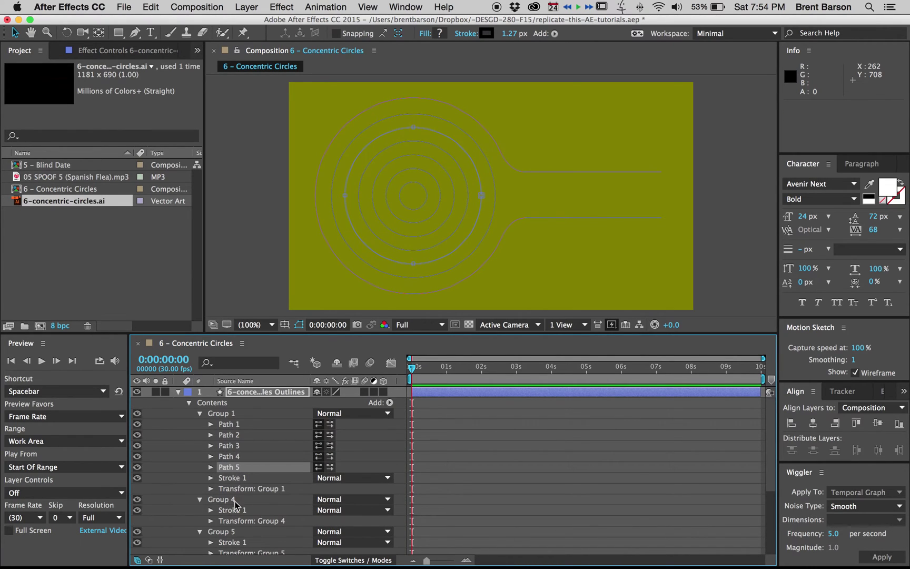
left_click(225, 502)
key("Delete")
left_click(225, 500)
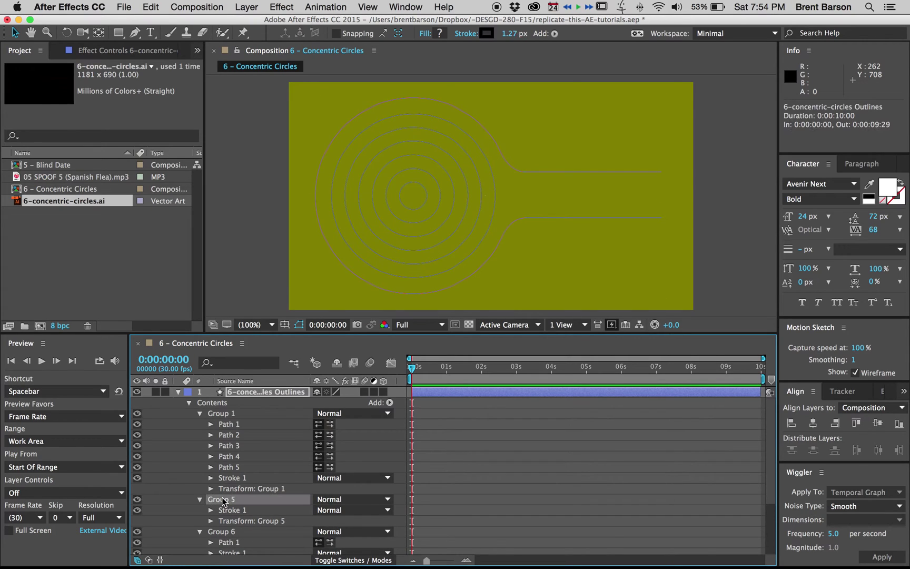
key("Delete")
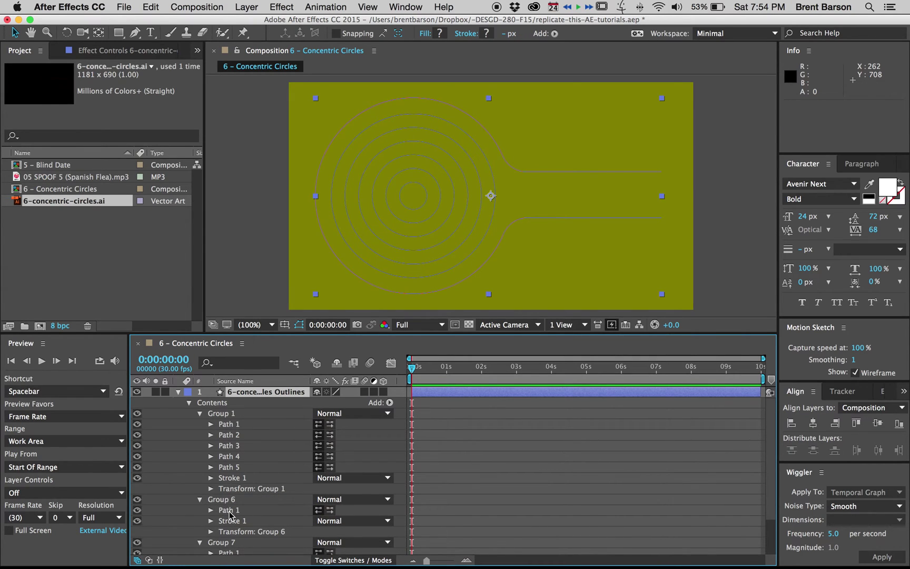
Move Groups 6 and 7's paths into Group 1 as Path 6 and 7, deleting the empty groups
left_click_drag(230, 515, 234, 478)
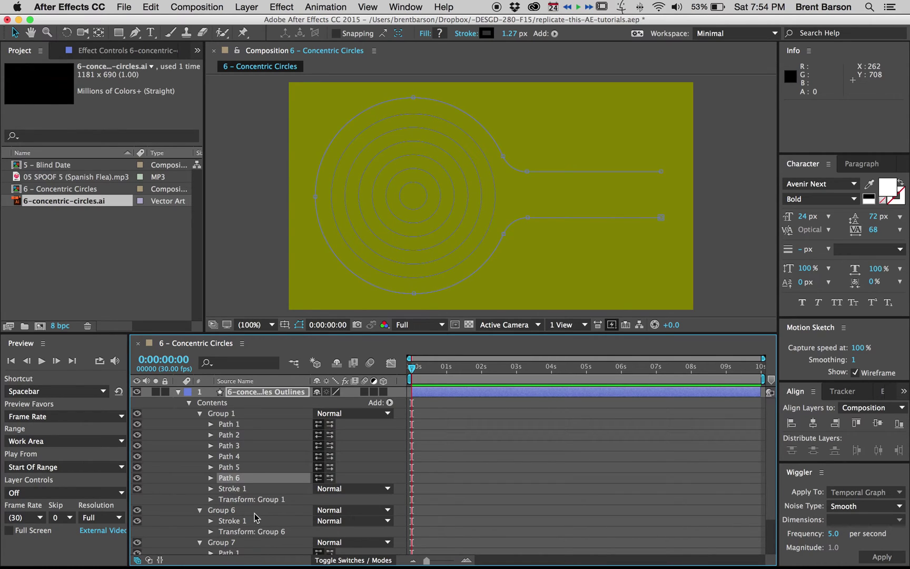
left_click(239, 542)
left_click_drag(234, 552, 233, 488)
scroll(244, 502, "down", 1)
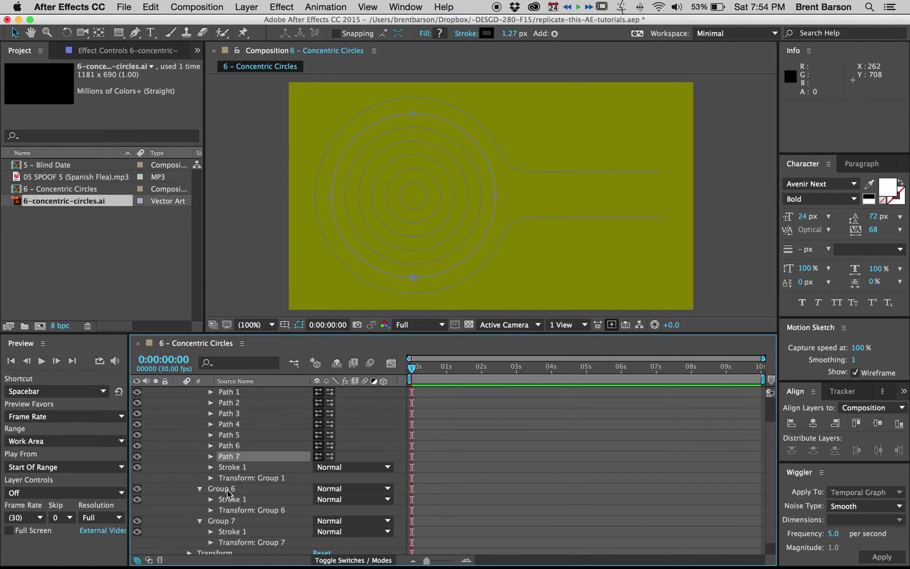
left_click(226, 491)
key("Delete")
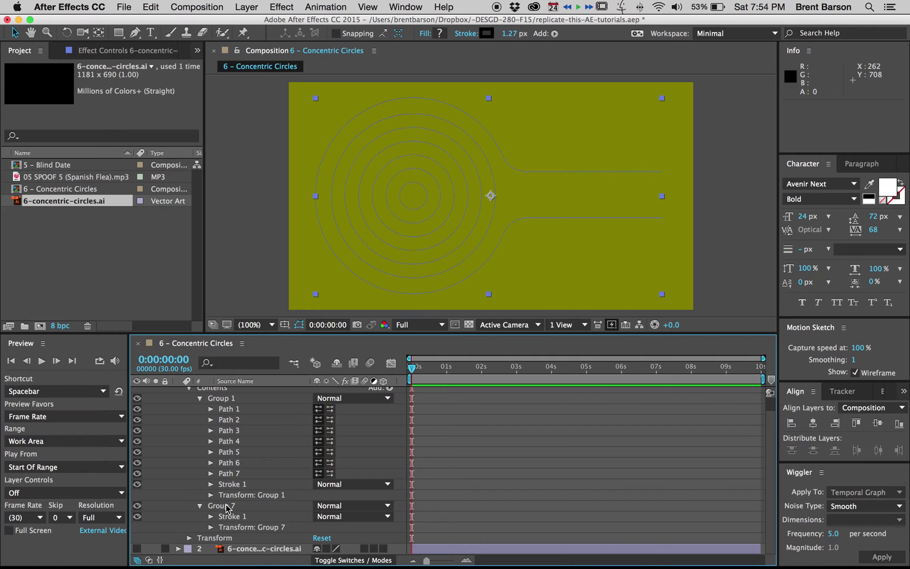
left_click(227, 506)
key("Delete")
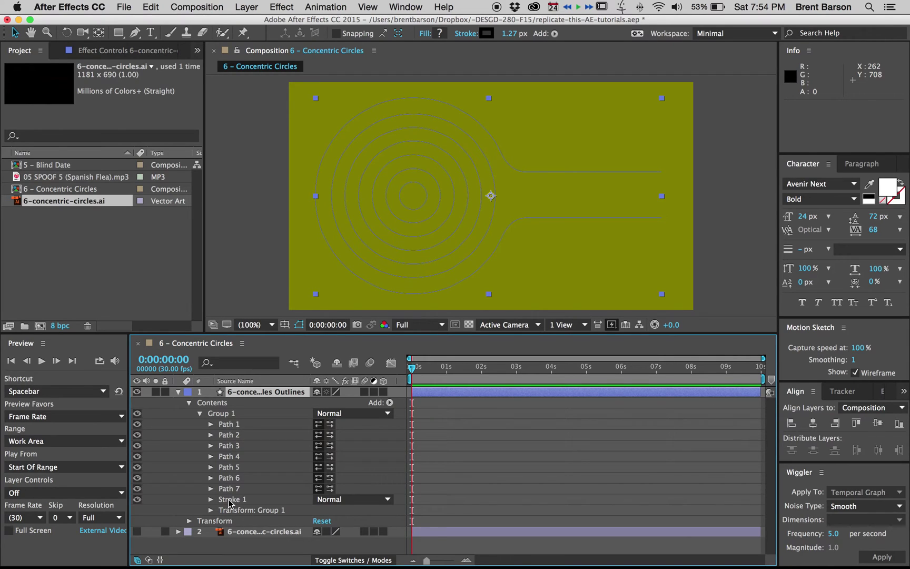
Set Group 1's Stroke 1 colour to pure white (FFFFFF)
left_click(211, 500)
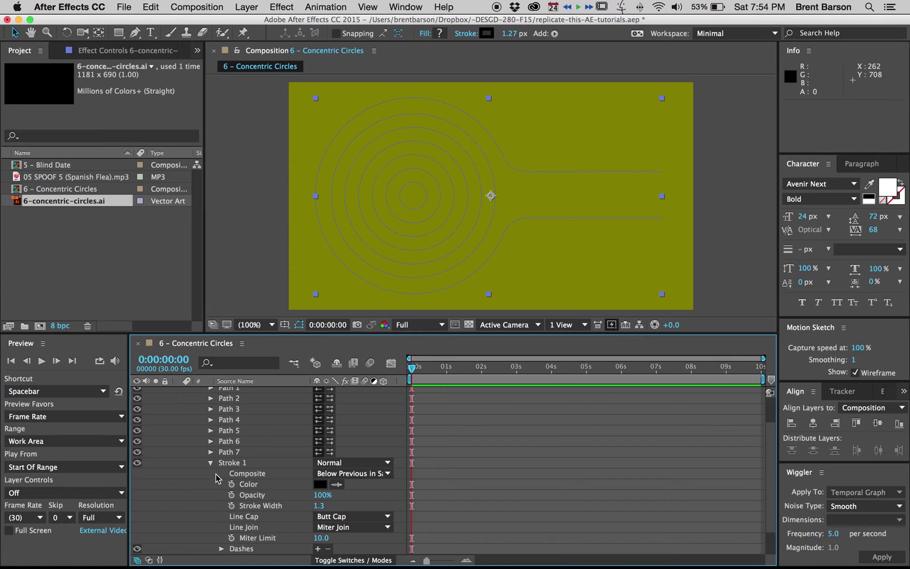
scroll(206, 467, "down", 3)
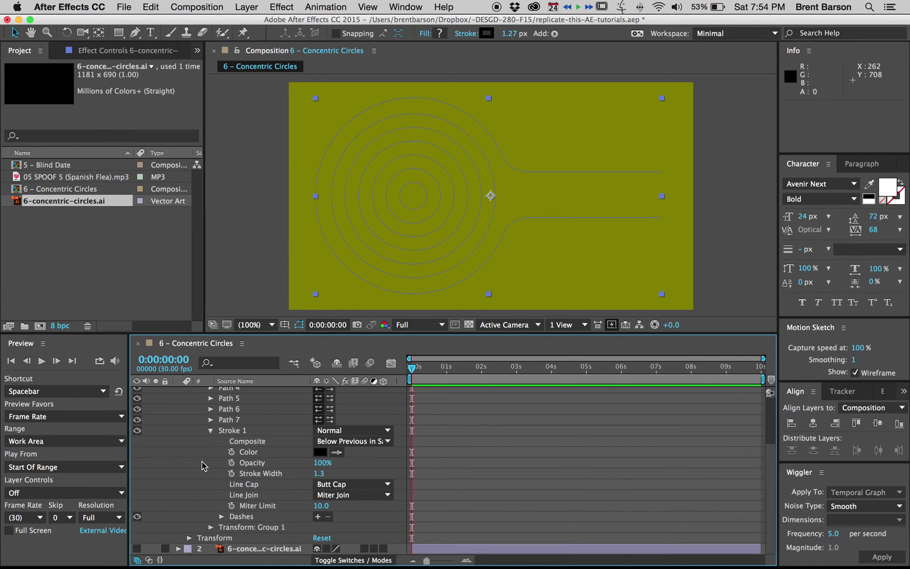
left_click(319, 451)
left_click(295, 226)
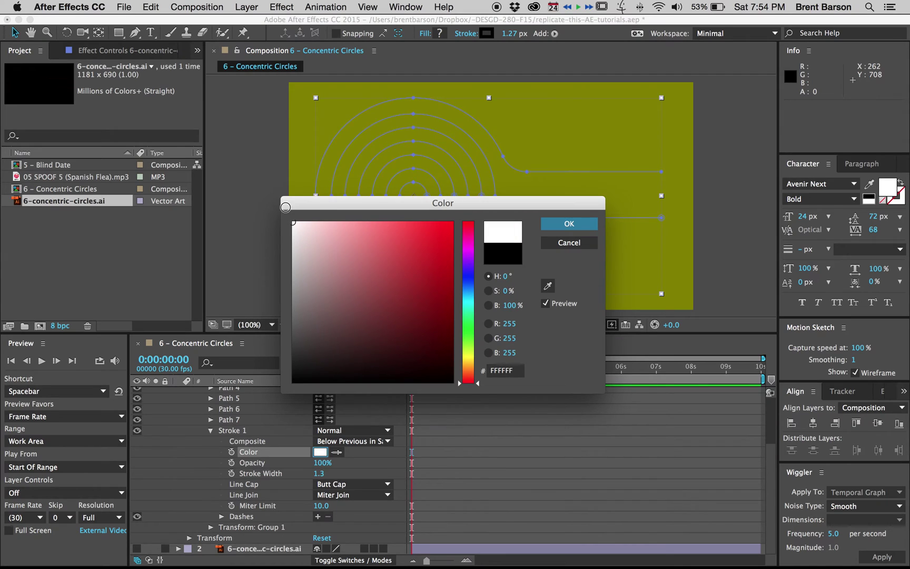
left_click(571, 225)
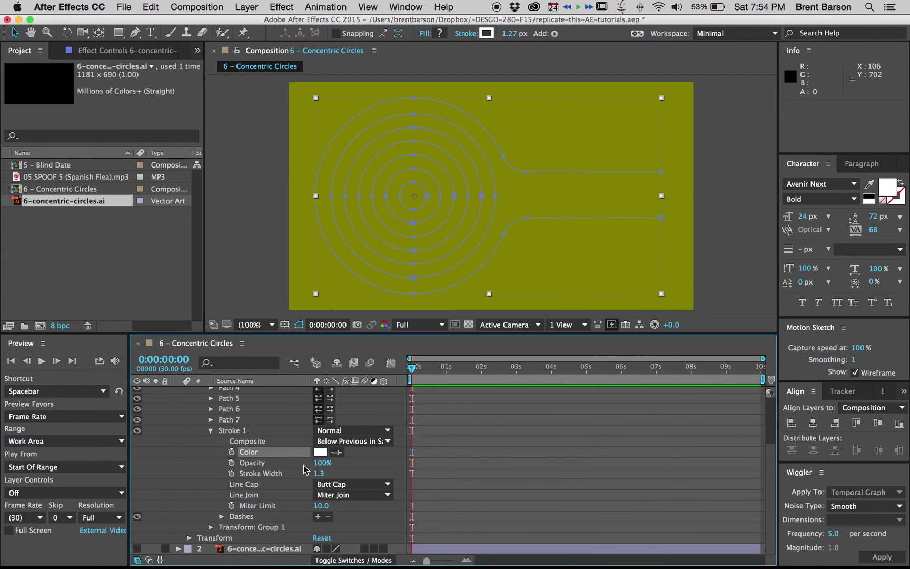
Try stroke widths 44 and 43, settling on 43.5 for the white rings
left_click(319, 474)
type("44")
key("Return")
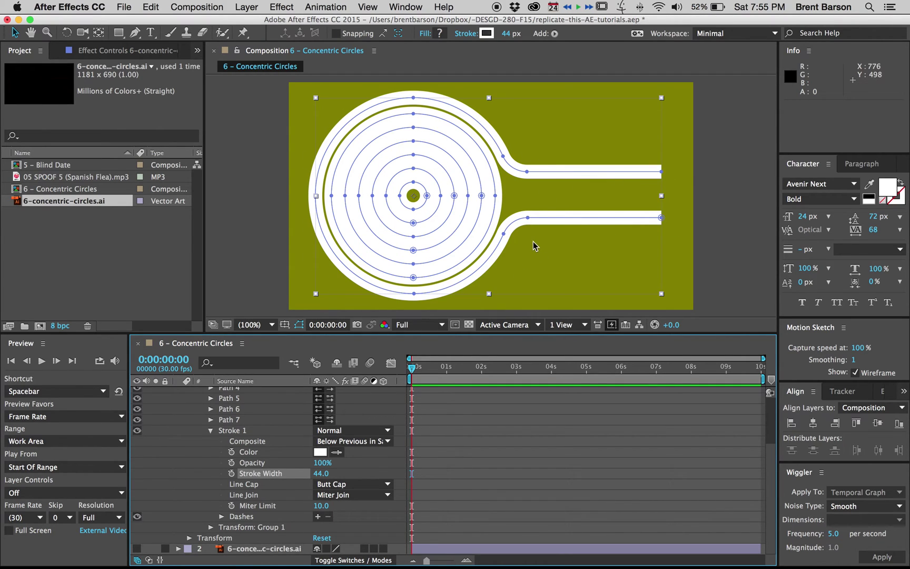
left_click(357, 463)
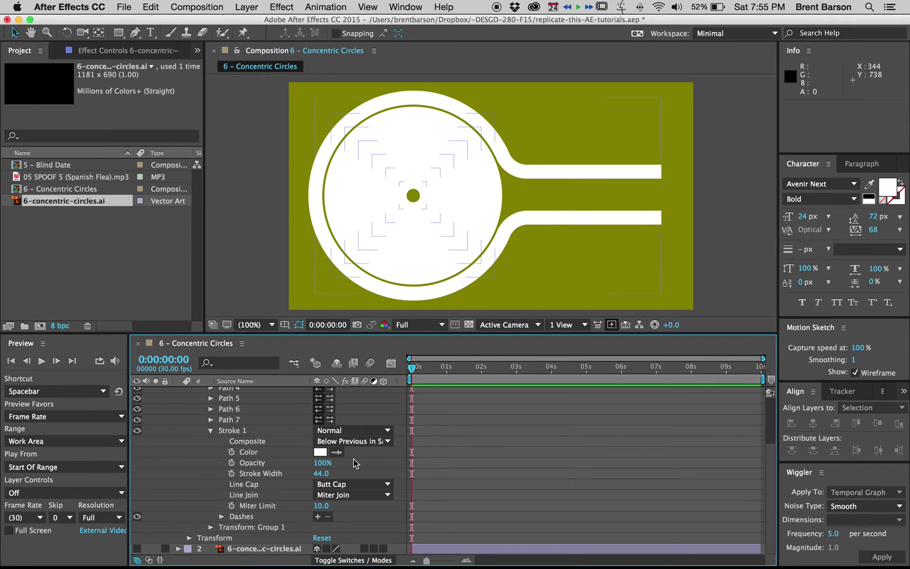
left_click(321, 473)
type("43")
key("Return")
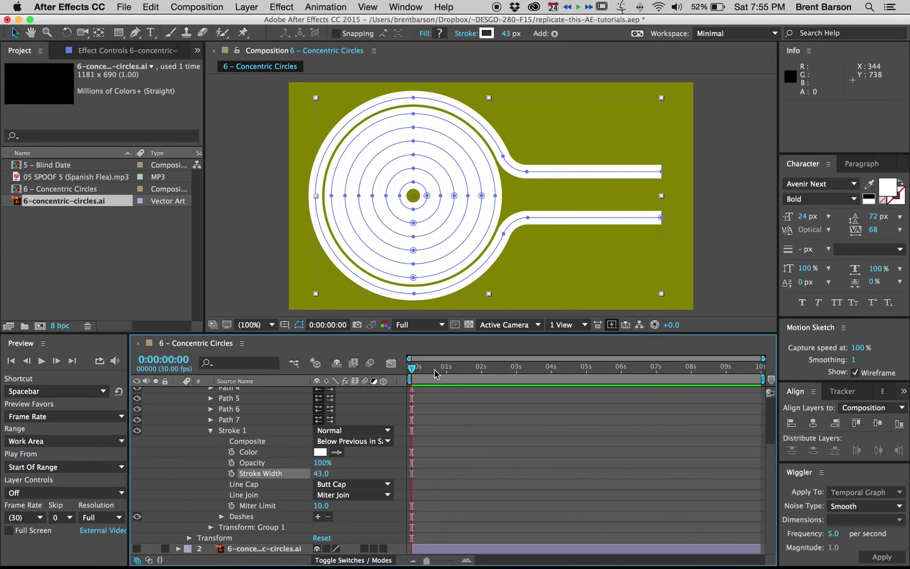
left_click(546, 277)
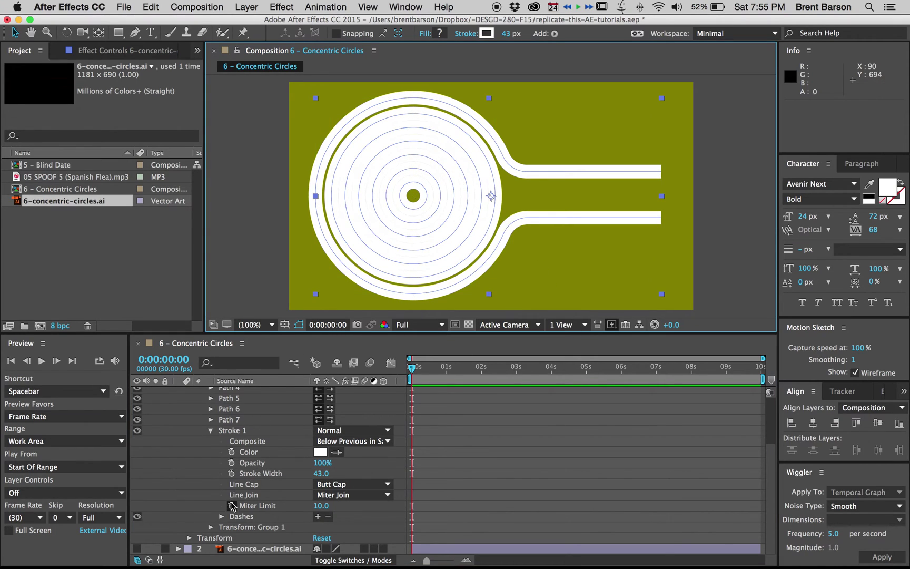
left_click(322, 473)
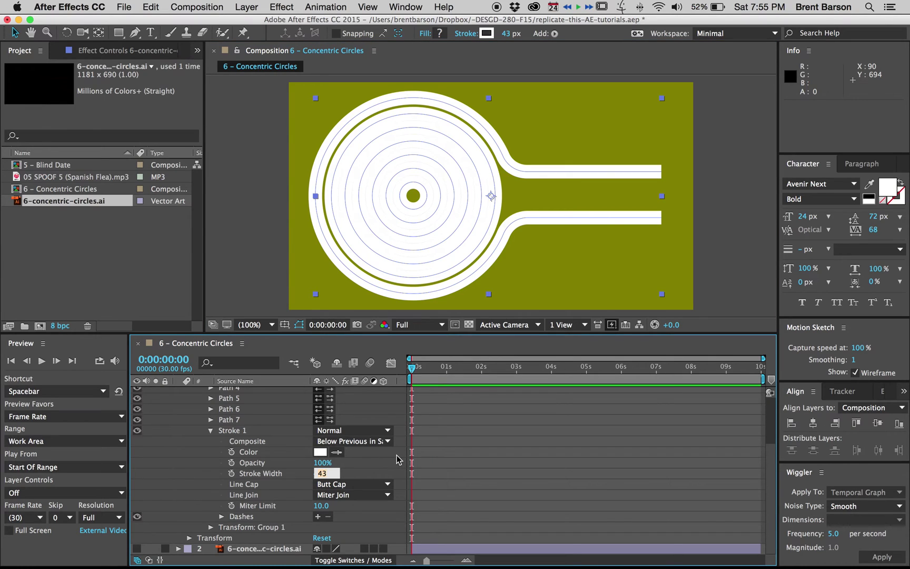
type("43")
key("Return")
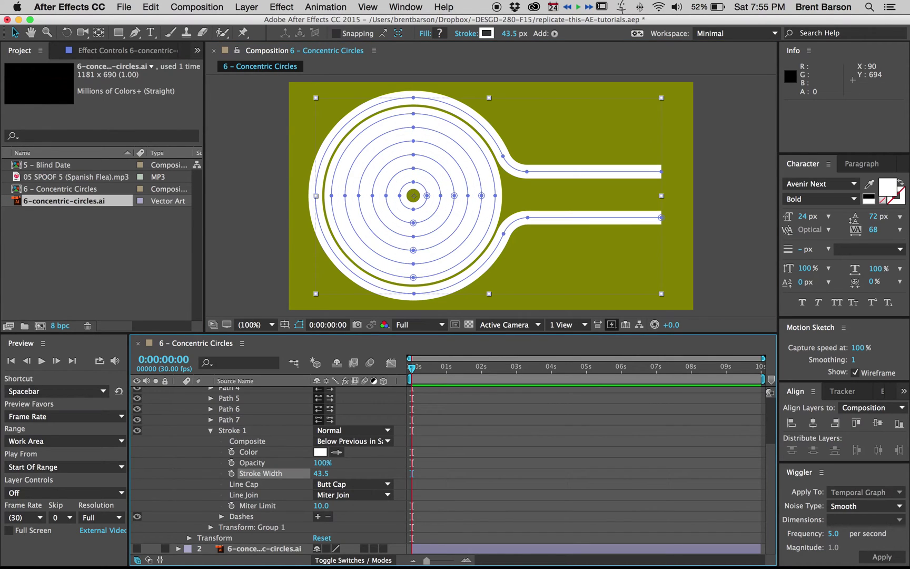
left_click(718, 248)
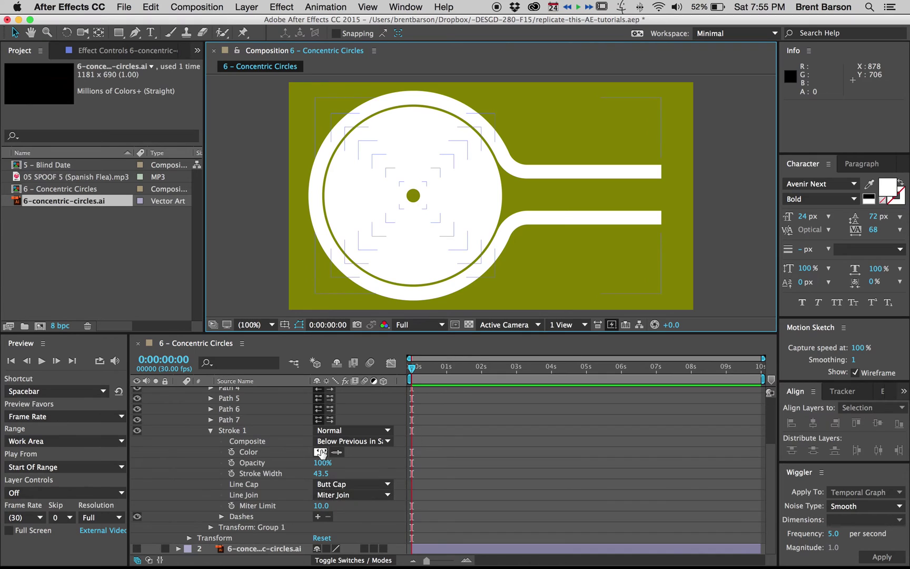
left_click(211, 430)
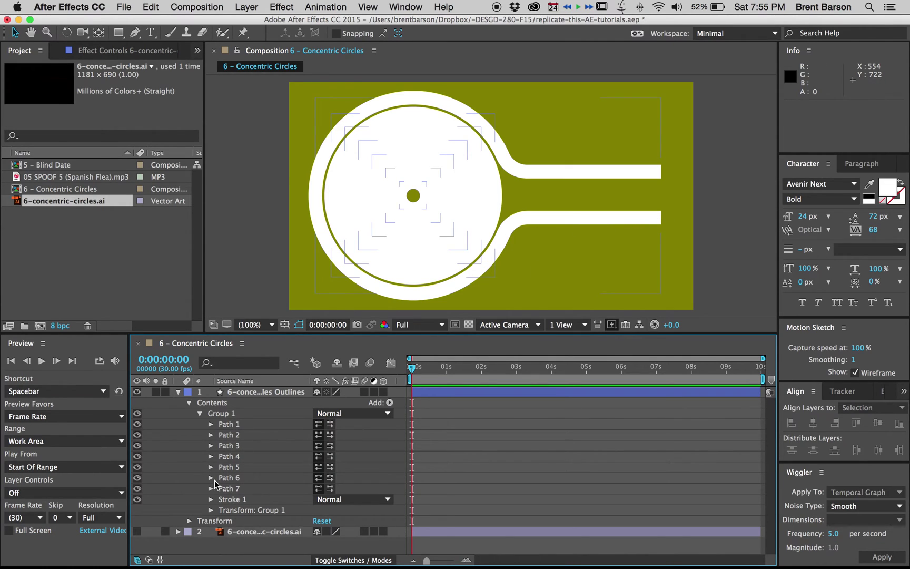
Turn off visibility of Path 6, the outer keyhole shape, leaving the concentric circles
left_click(230, 490)
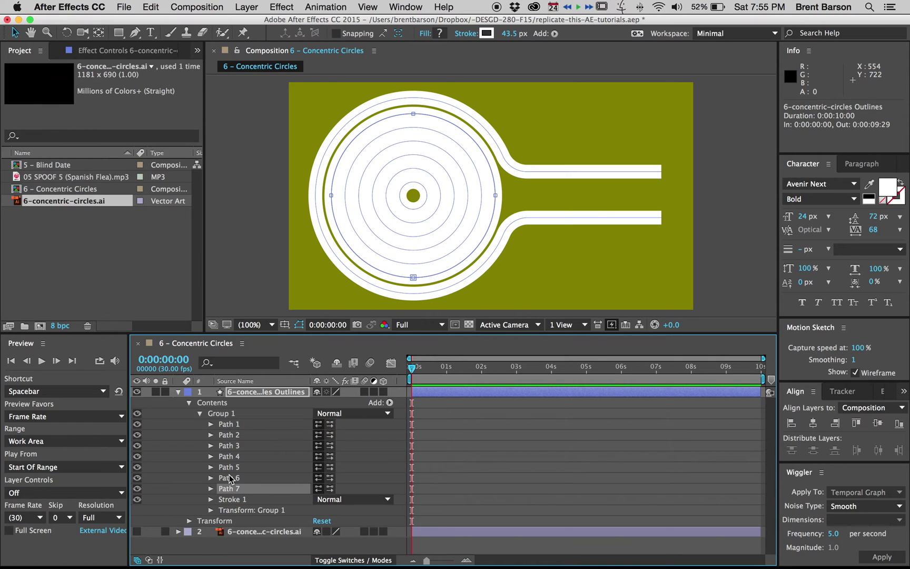
left_click(231, 478)
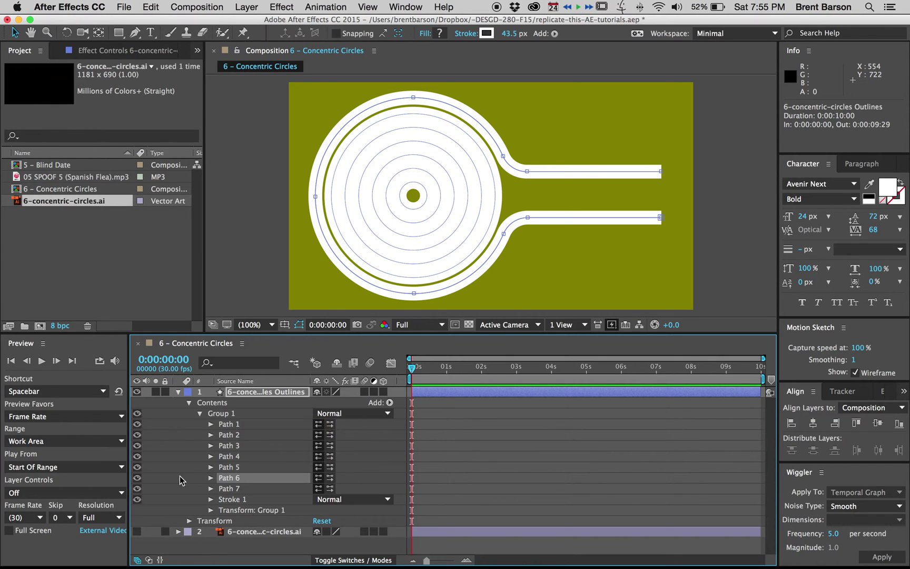
left_click(137, 478)
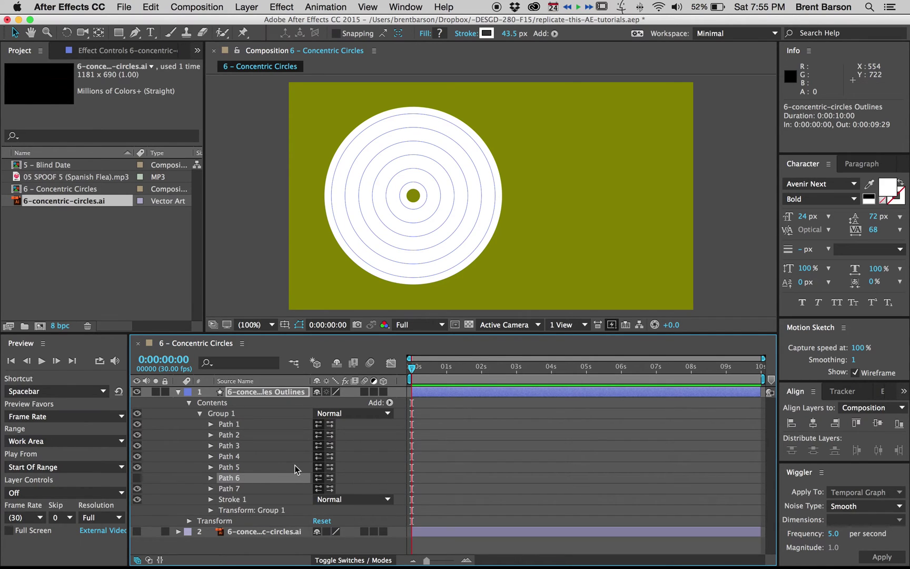
left_click(360, 444)
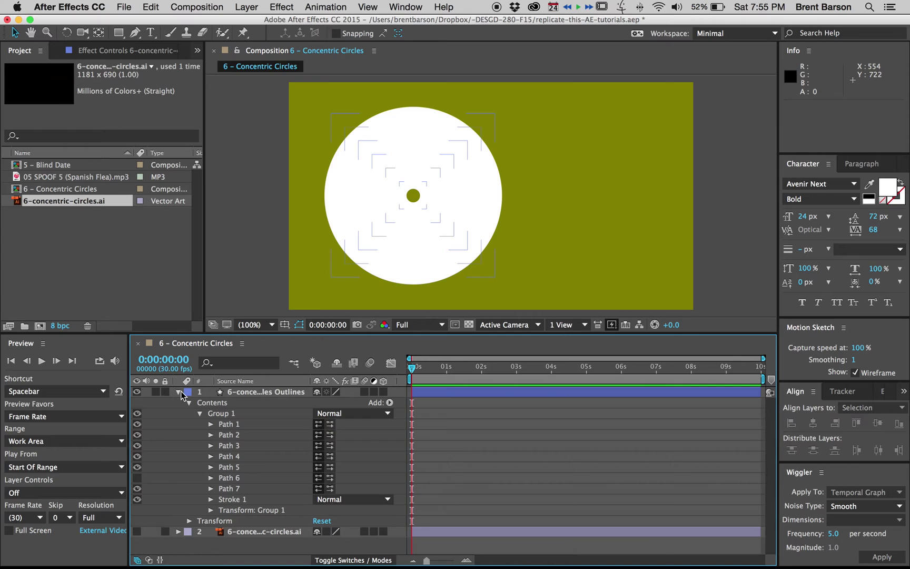
left_click(390, 403)
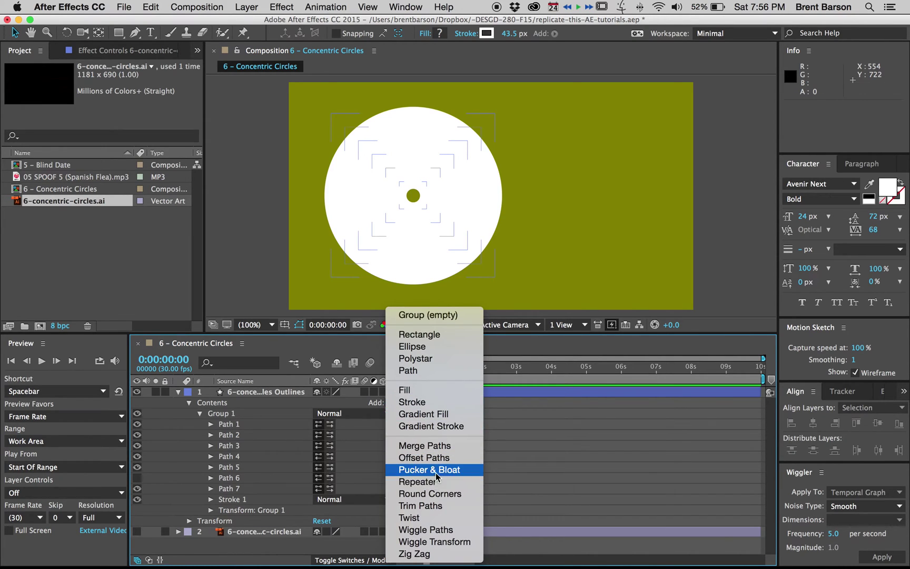
Add Trim Paths 1 to Group 1 and test-scrub its Start value, leaving defaults
left_click(437, 506)
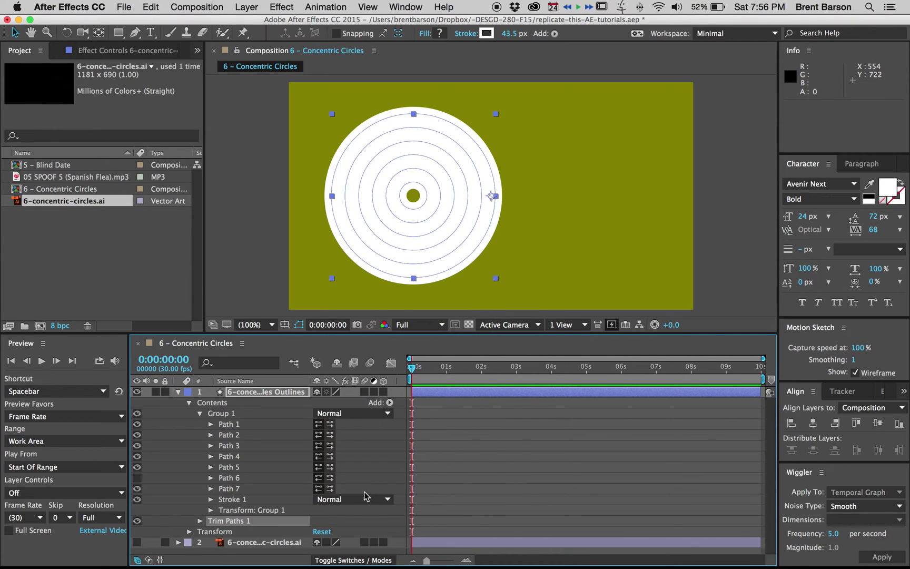
left_click(199, 520)
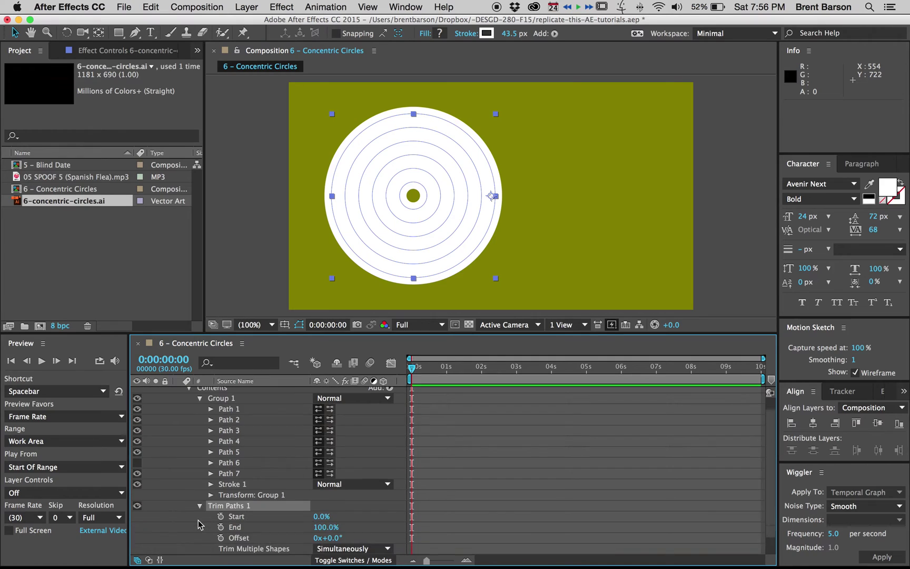
scroll(184, 473, "down", 1)
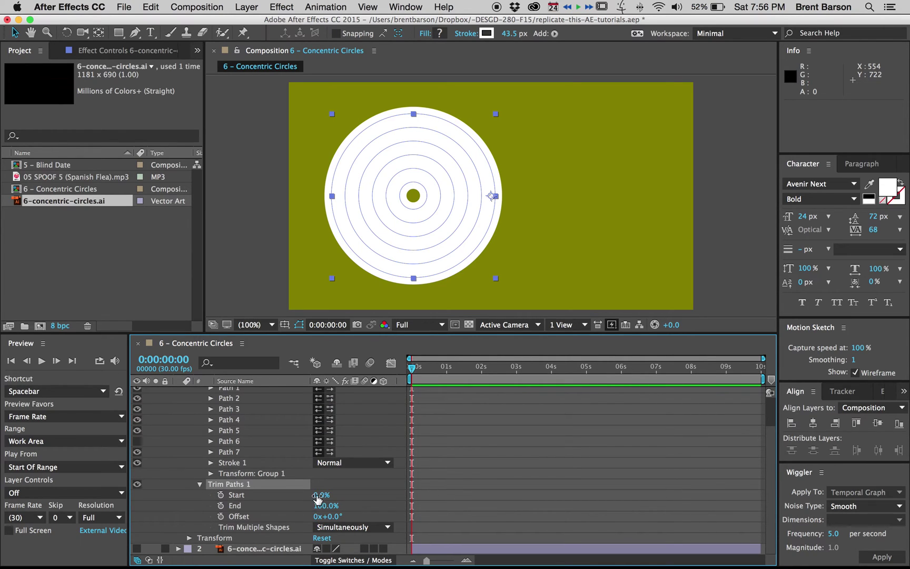
mouse_move(321, 496)
left_mouse_down()
mouse_move(332, 495)
mouse_move(250, 496)
mouse_move(337, 496)
mouse_move(242, 495)
mouse_move(326, 492)
mouse_move(259, 493)
mouse_move(342, 506)
mouse_move(315, 495)
left_mouse_up()
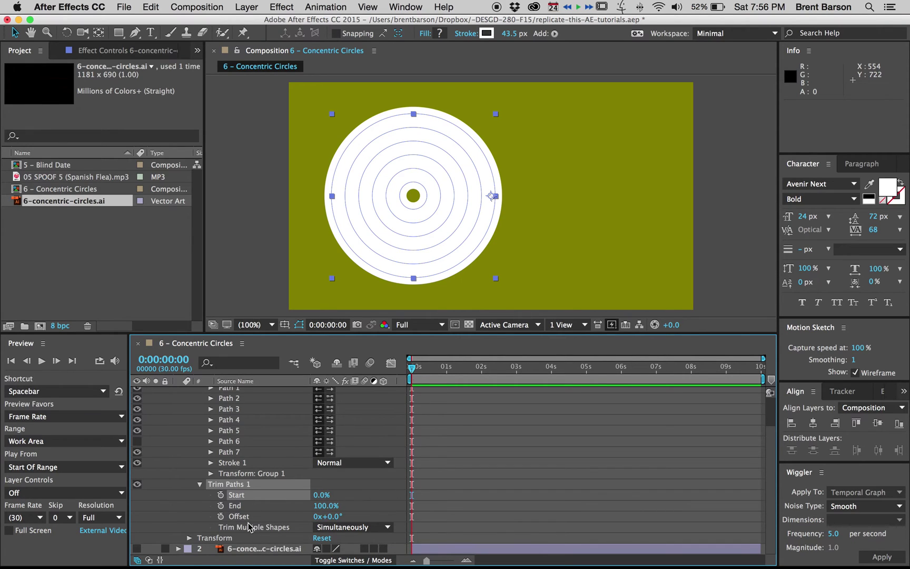
Keyframe Trim Paths Offset from 0x+0.0° at 0s to 1x+0.0° at 0:00:06:00 and preview
left_click(221, 516)
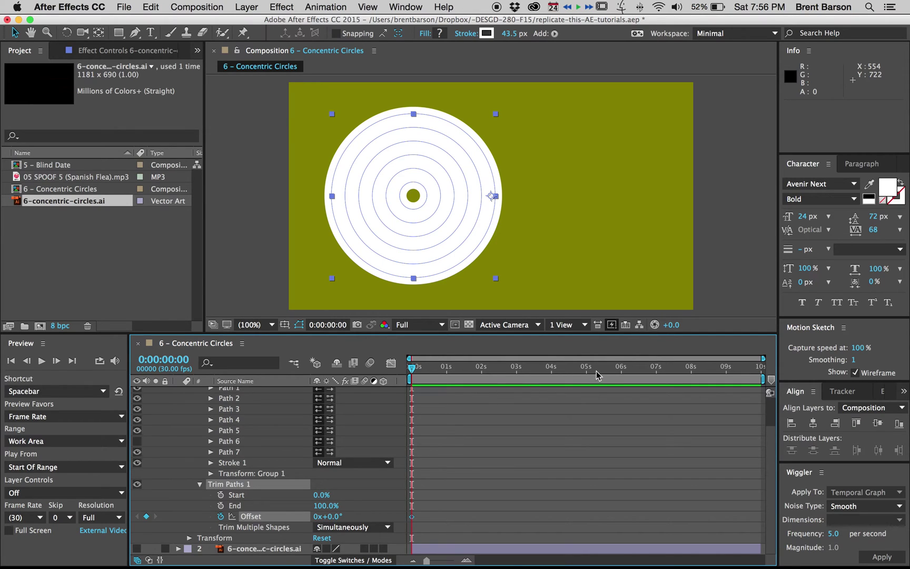
left_click(622, 366)
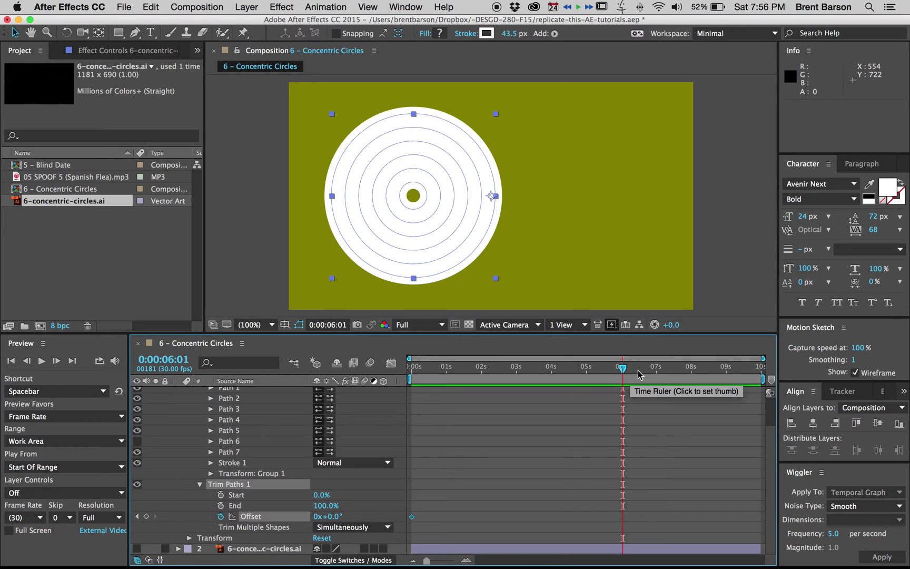
key("Page_Up")
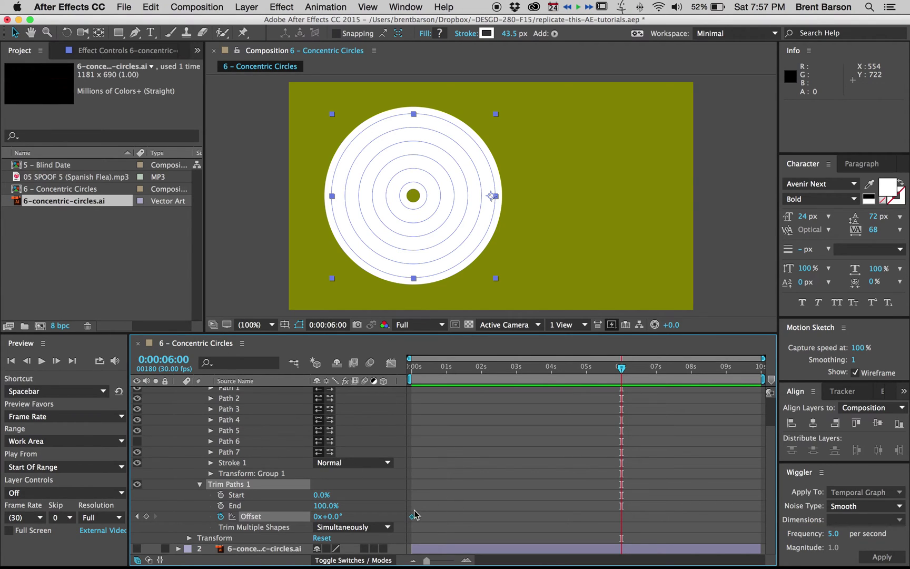
left_click(317, 517)
type("1")
key("Return")
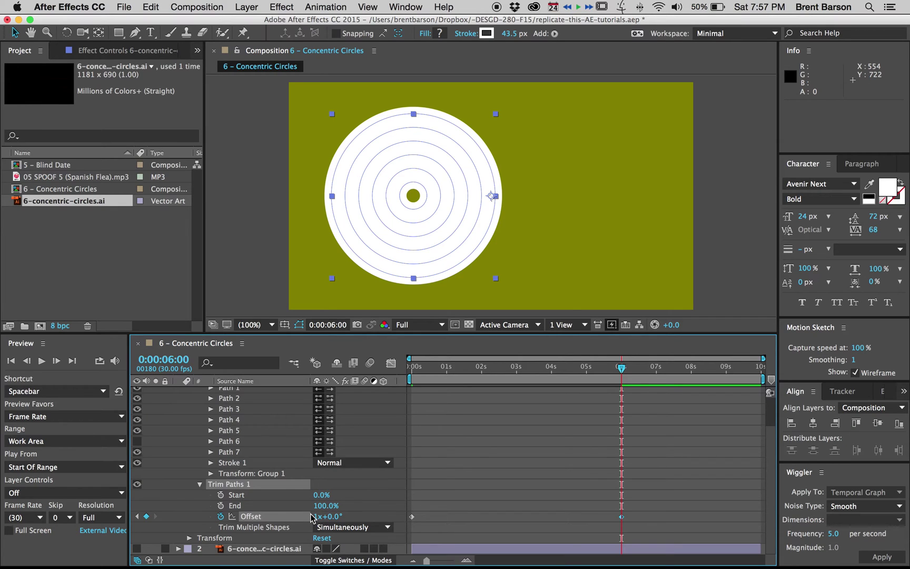
left_click_drag(515, 367, 569, 371)
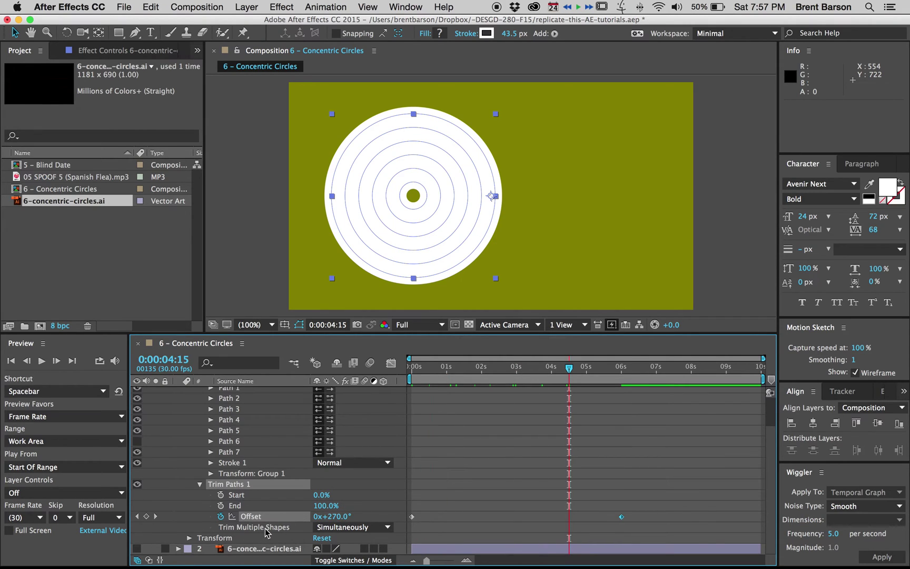
left_click(354, 528)
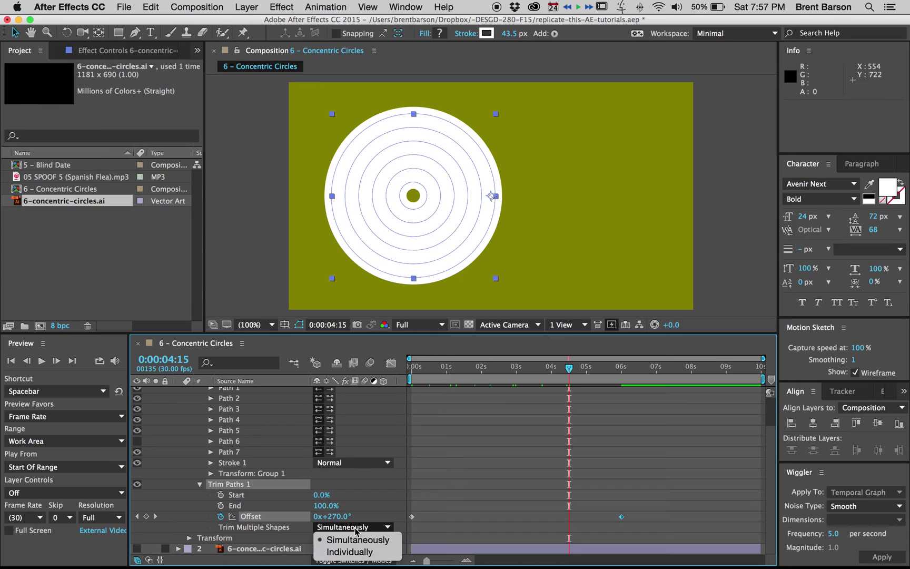
Set Trim Multiple Shapes to Individually and return the playhead to 0:00:00:00
left_click(350, 551)
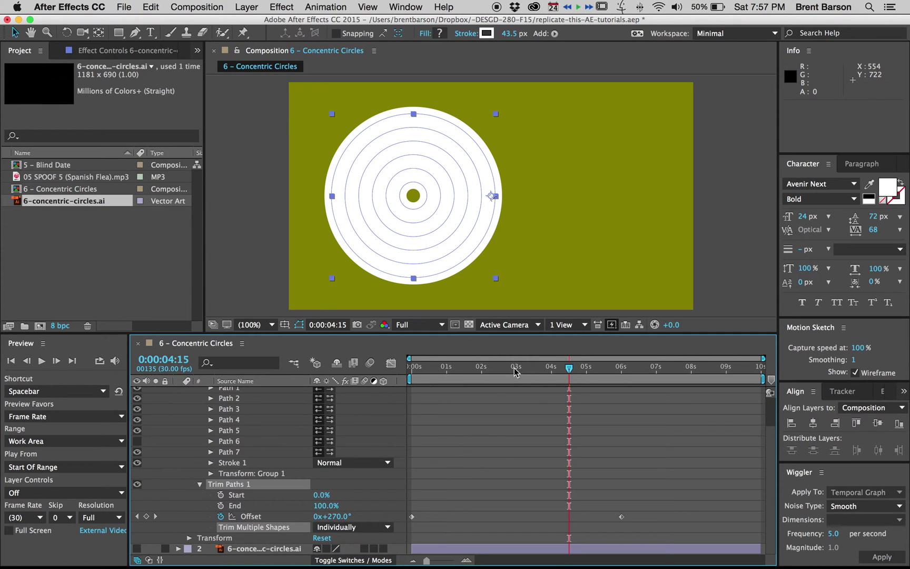
left_click_drag(516, 373, 407, 391)
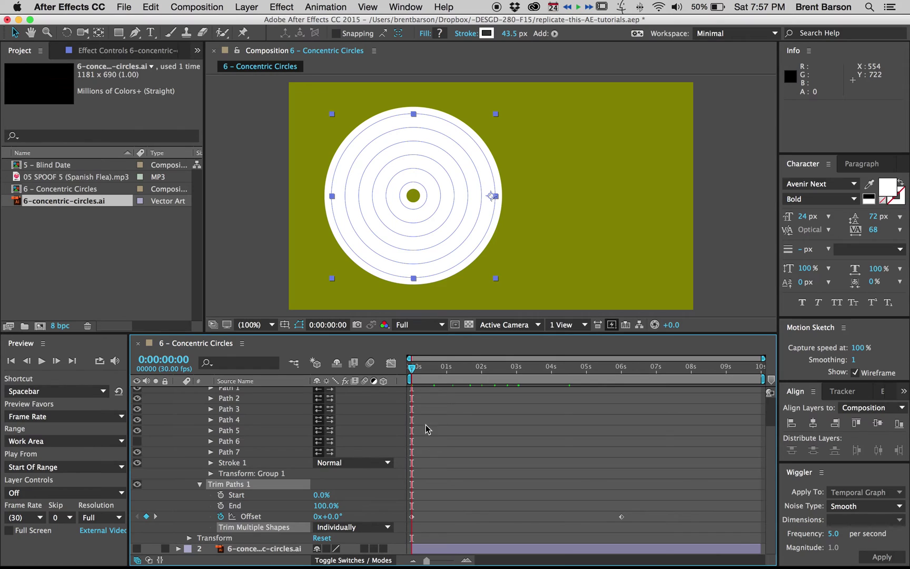
left_click(322, 497)
Set Trim Paths Start to 30% and End to 70%
left_click(353, 490)
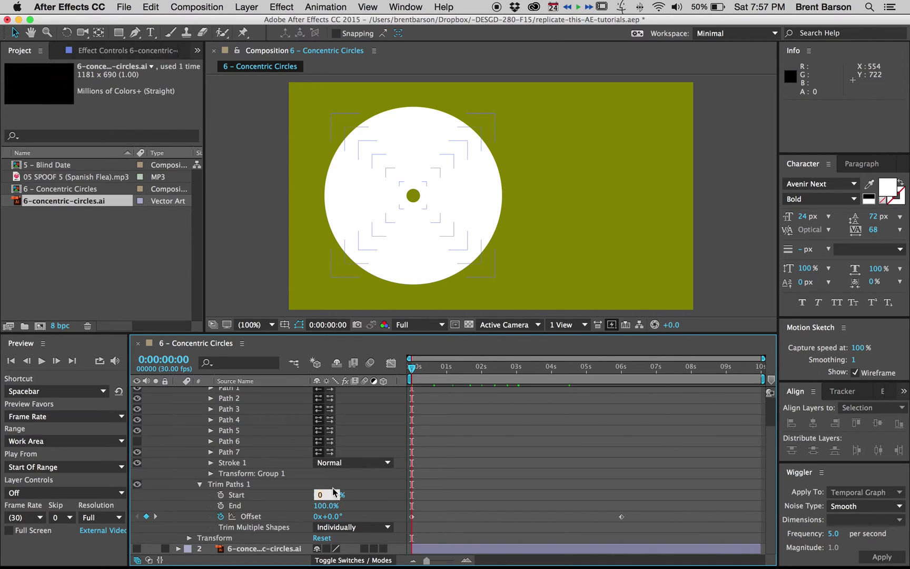
type("30")
key("Return")
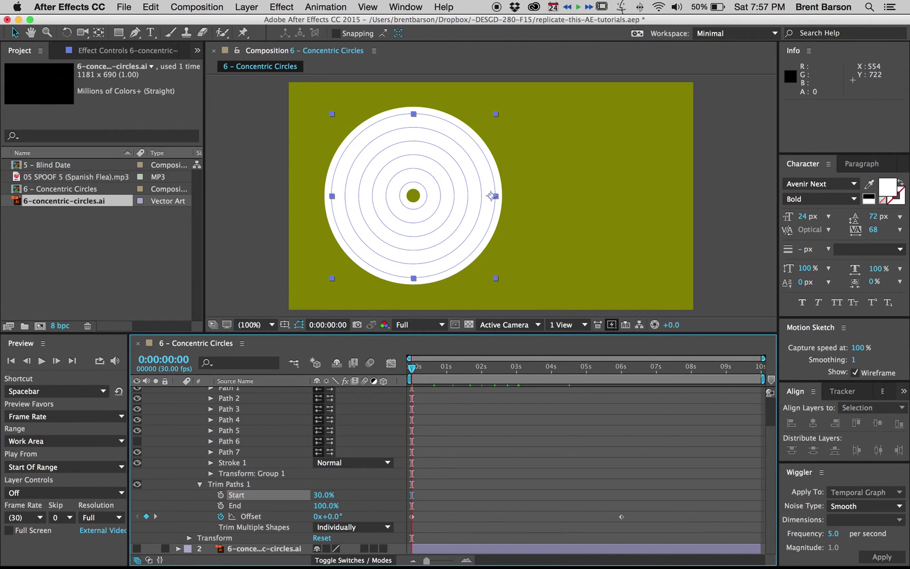
left_click(325, 505)
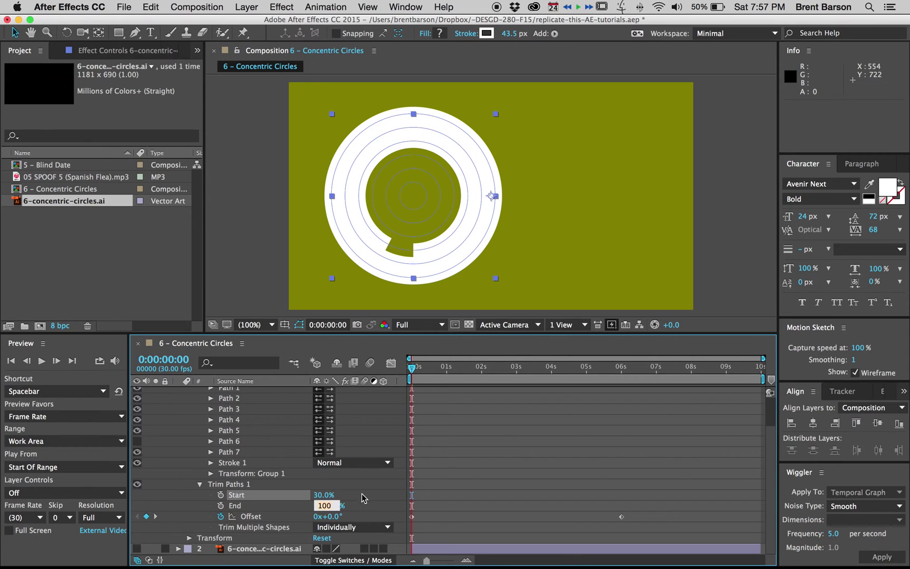
type("70")
key("Return")
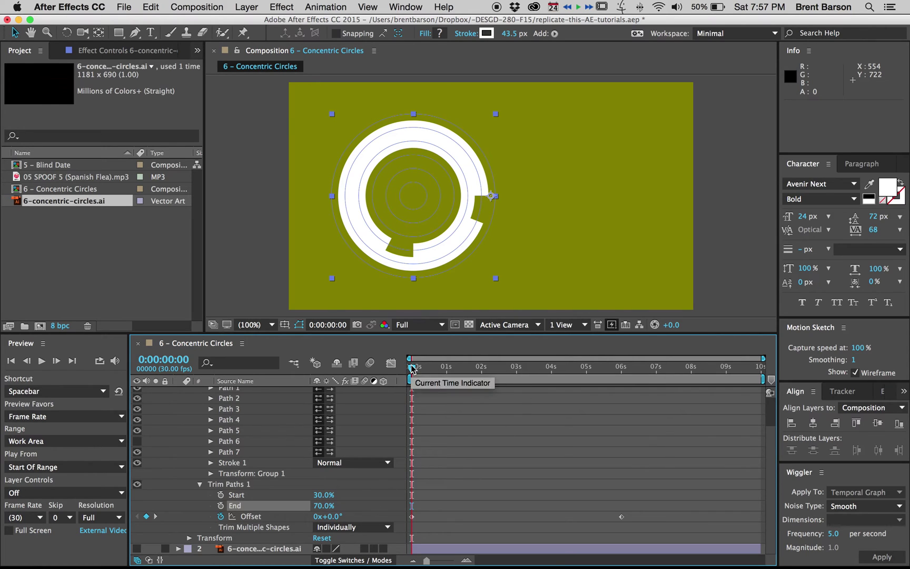
Scrub to preview the rotating arcs, undo a stray Start change, and return to frame 0
left_click_drag(413, 368, 498, 367)
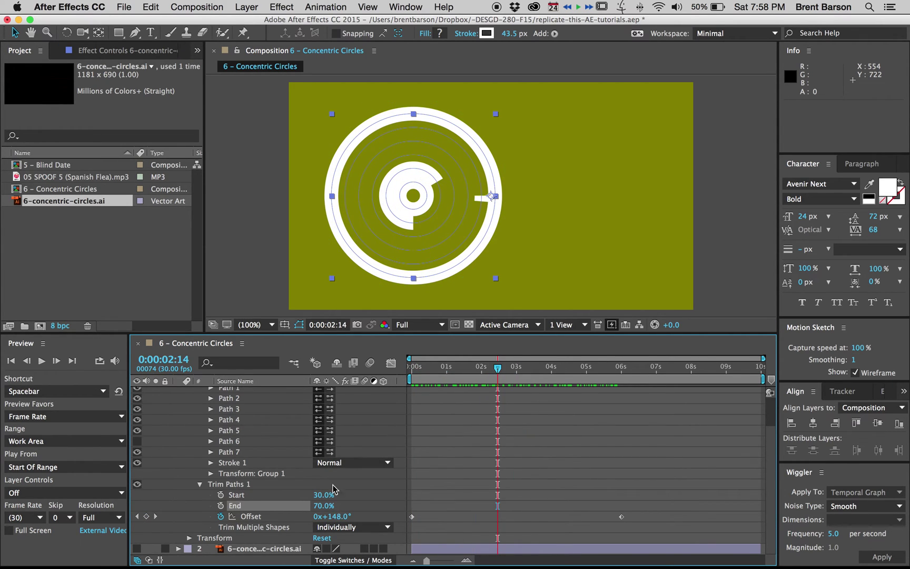
left_click_drag(320, 497, 343, 505)
key("super+z")
key("super+z")
key("super+z")
left_click_drag(441, 368, 623, 368)
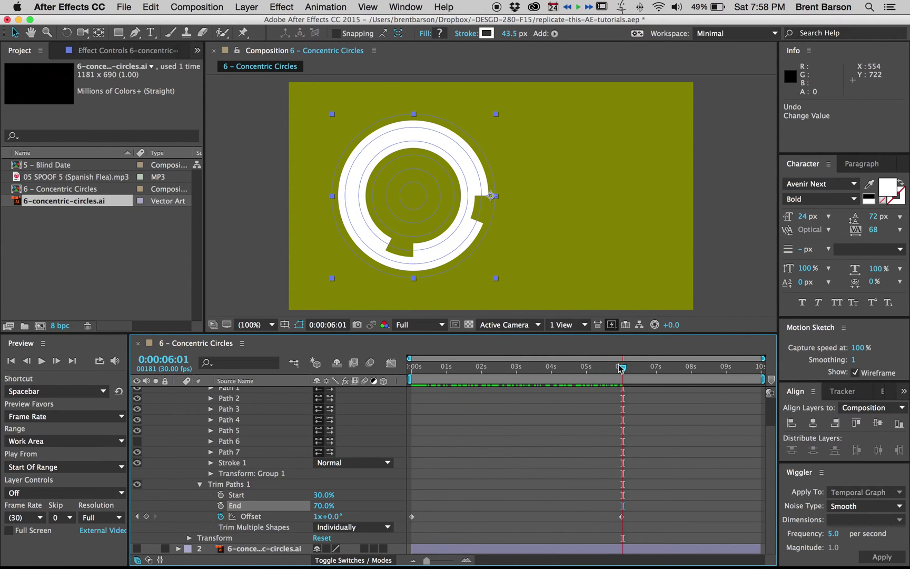
key("Home")
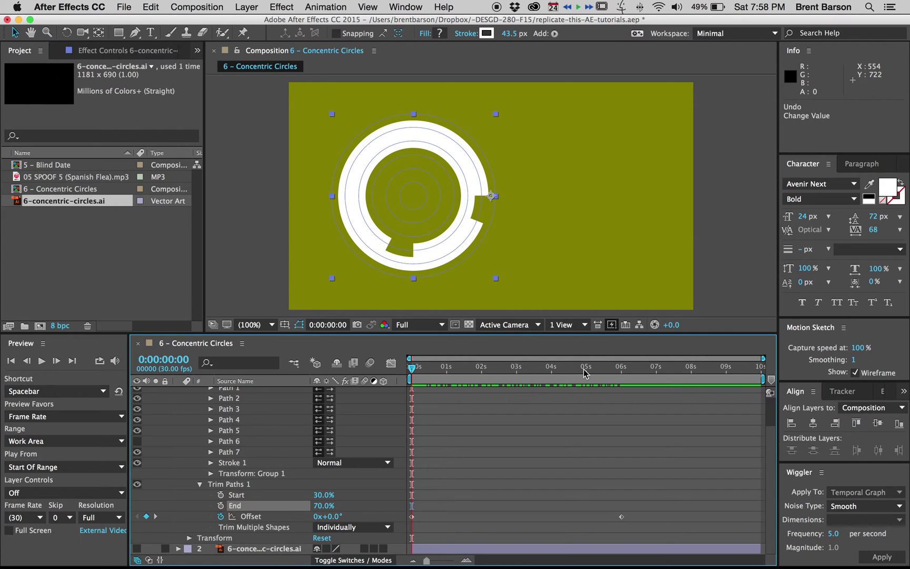
scroll(457, 453, "up", 3)
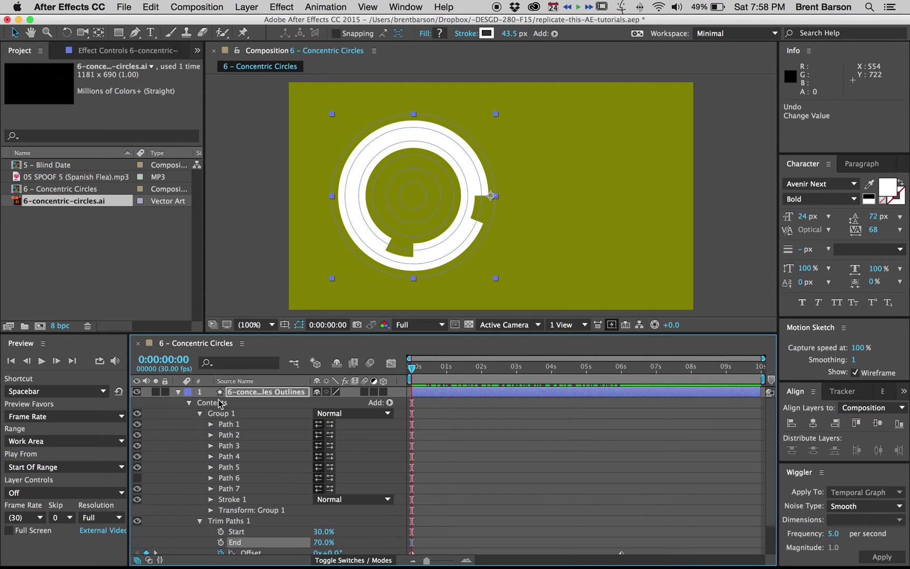
Collapse the properties and rename the circle outlines layer to 'white'
key("u")
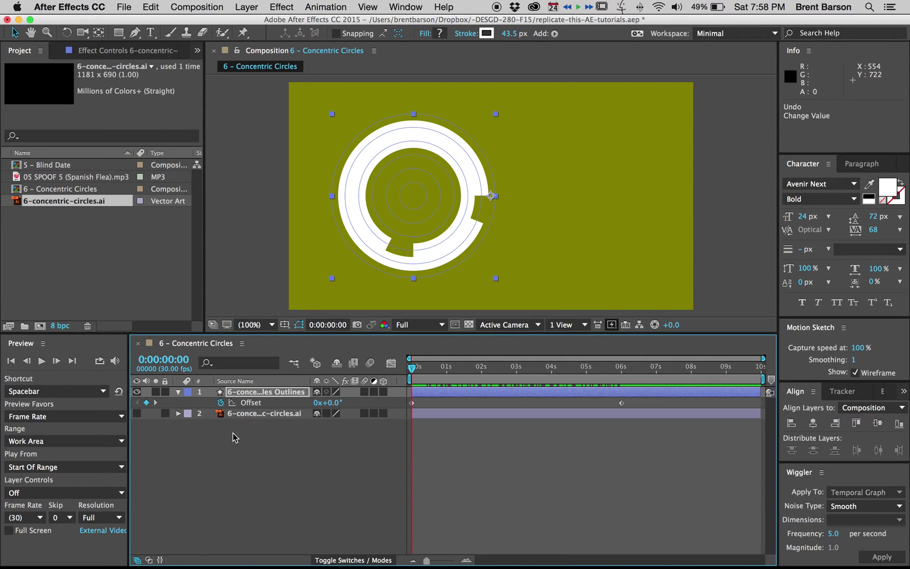
left_click(259, 393)
key("Return")
type("white")
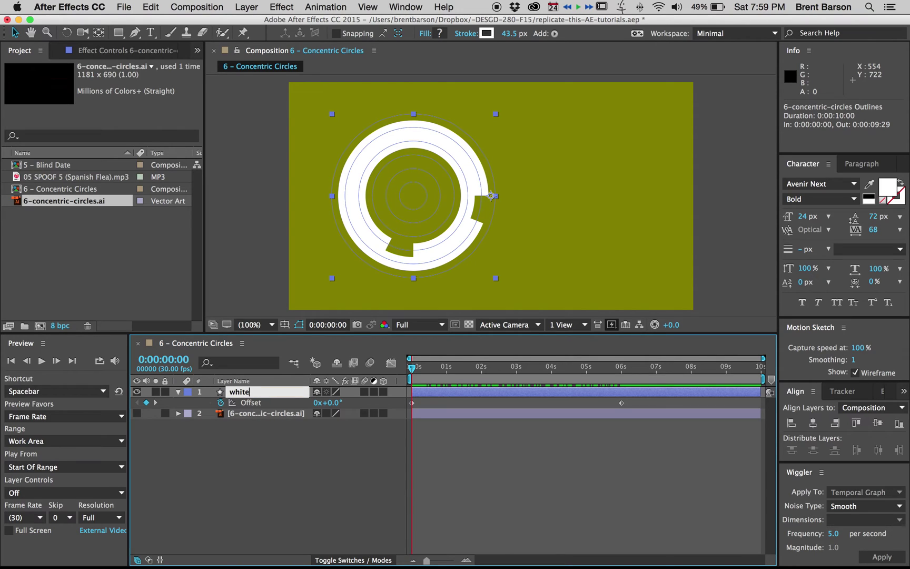
key("Return")
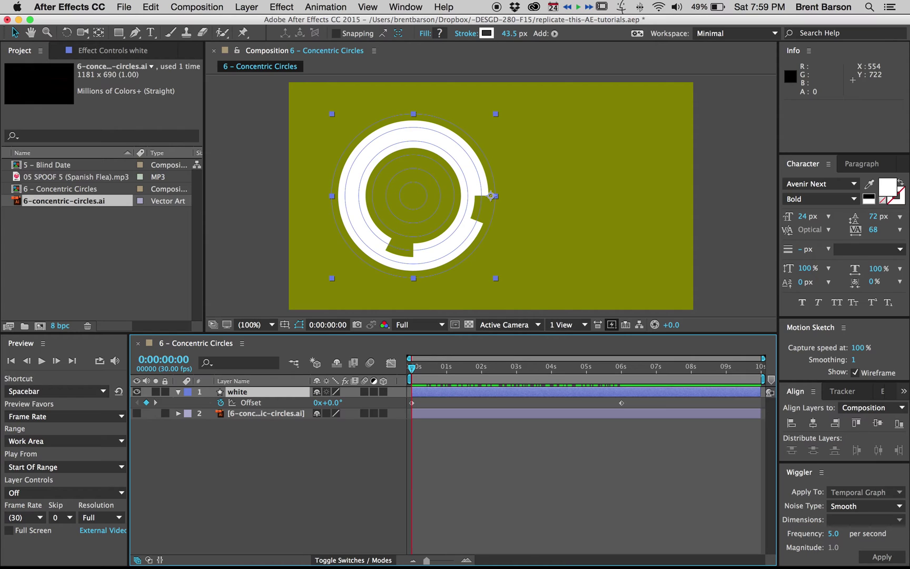
Duplicate the white layer and rename the copy 'turquoise'
key("super+d")
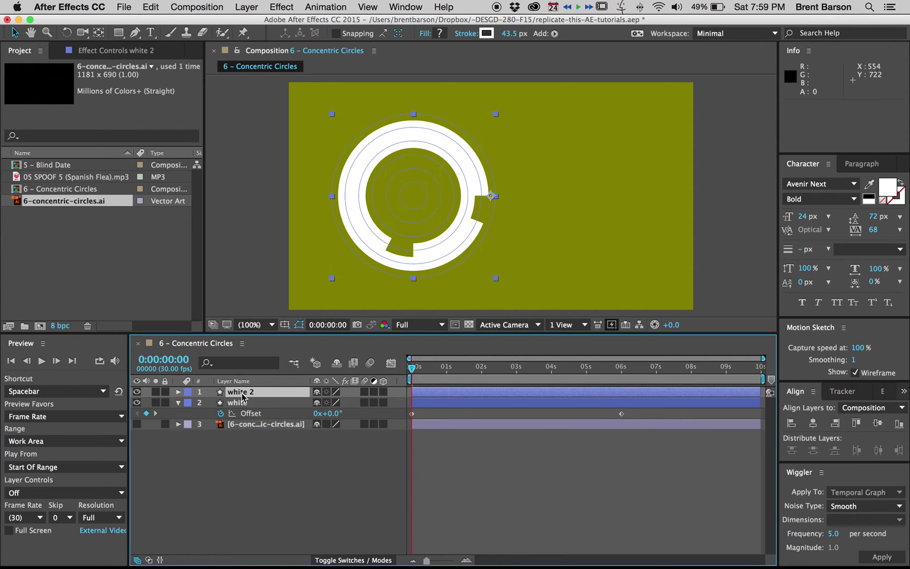
left_click(243, 393)
key("Return")
type("turquoise")
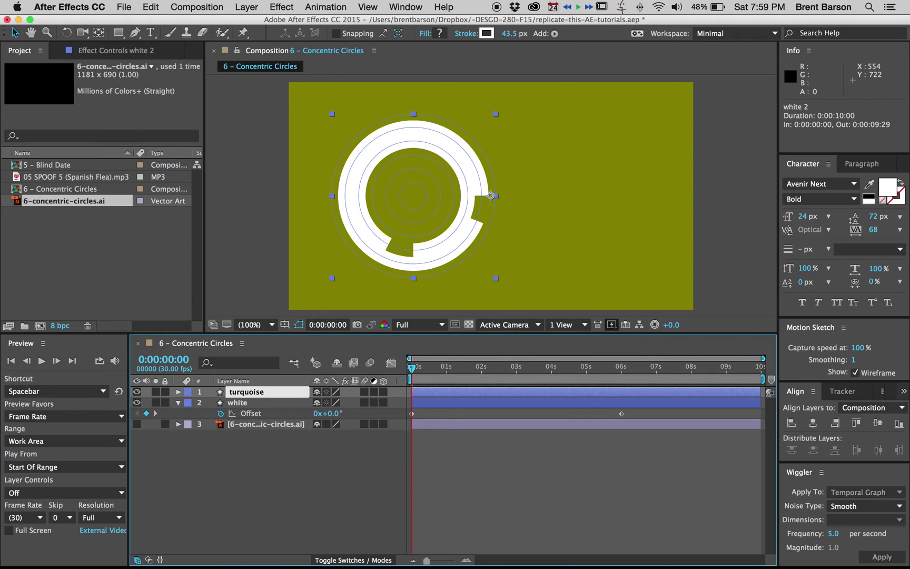
key("Return")
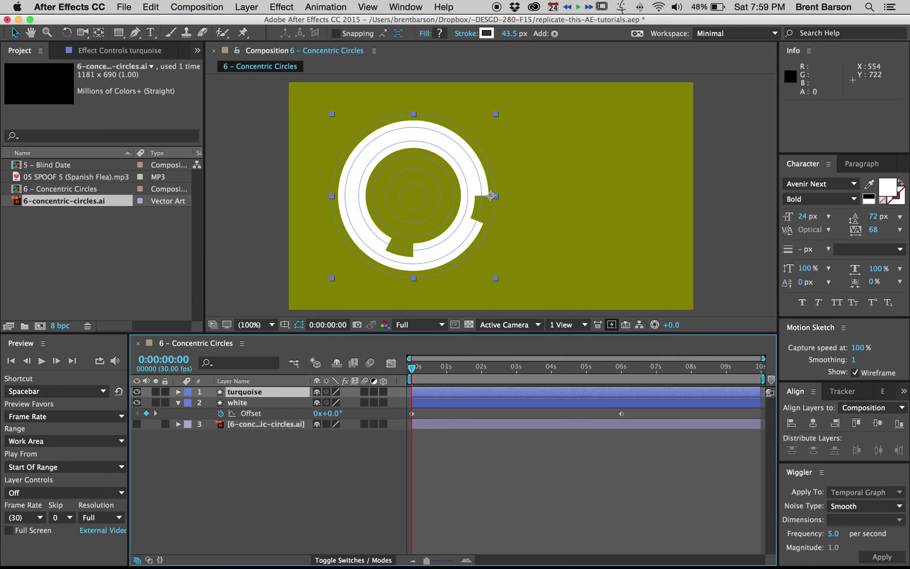
Set the turquoise layer's Stroke 1 colour to bright cyan #00FFFF
left_click(178, 393)
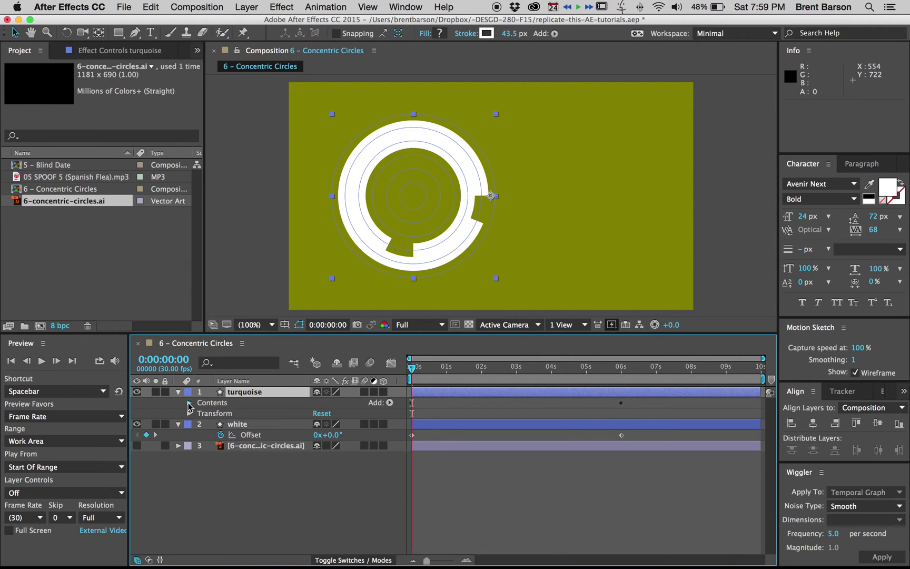
left_click(189, 402)
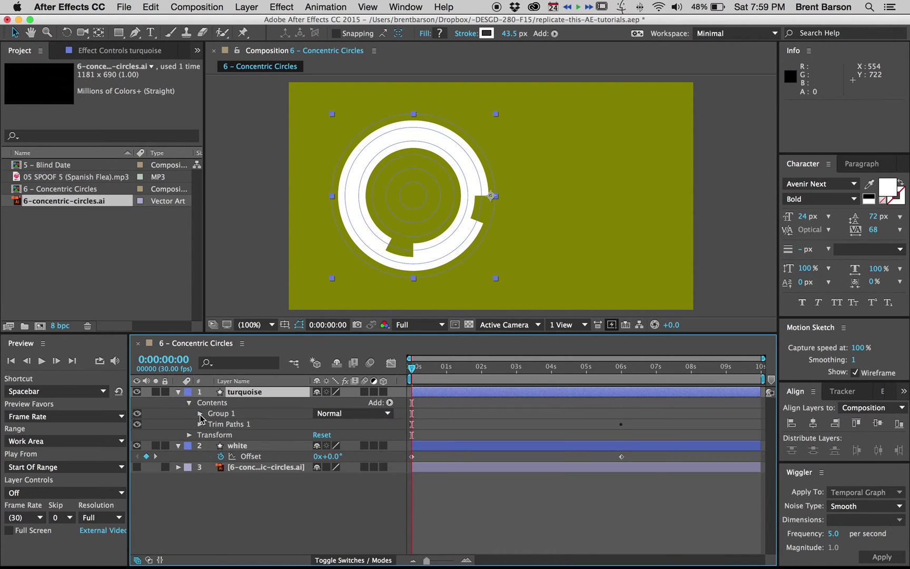
left_click(199, 414)
left_click(211, 499)
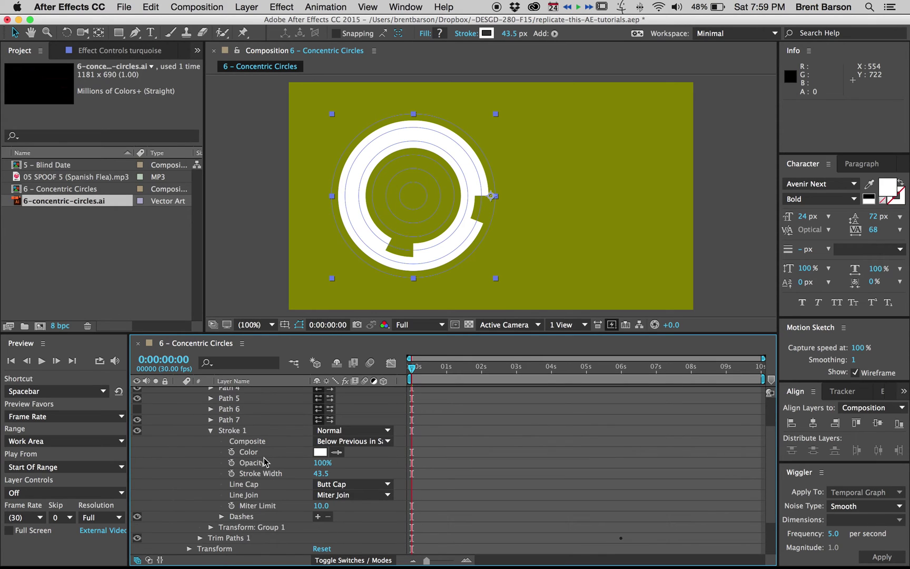
left_click(320, 452)
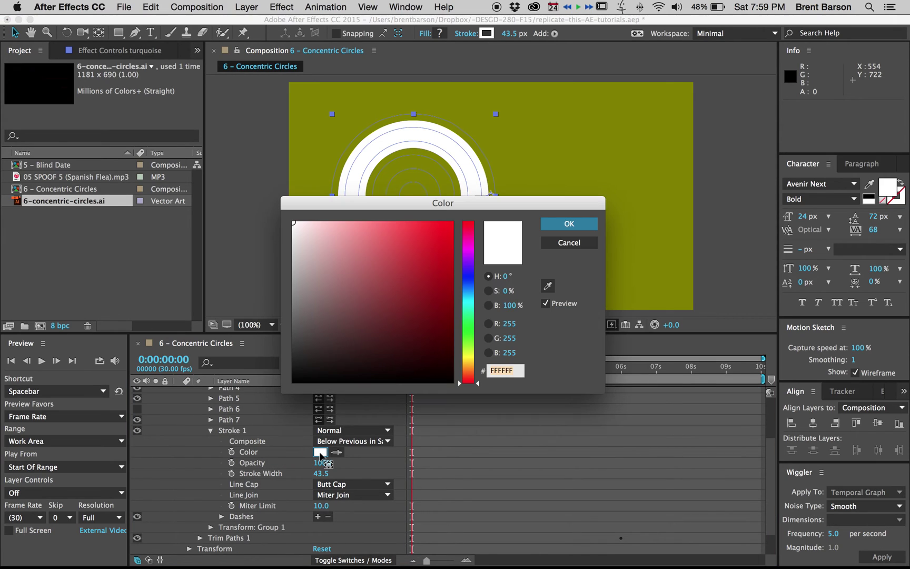
left_click(469, 287)
left_click_drag(468, 287, 479, 305)
left_click(452, 223)
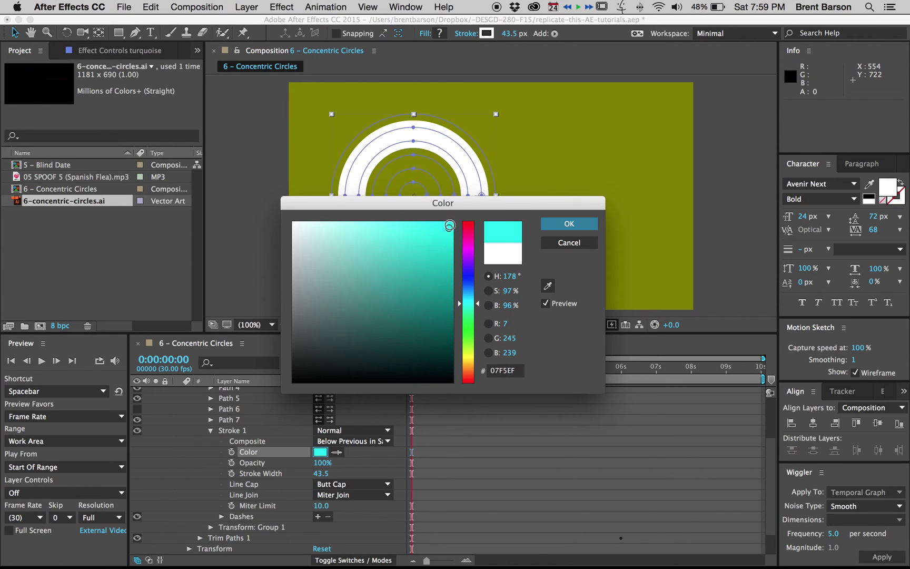
left_click(516, 352)
type("3")
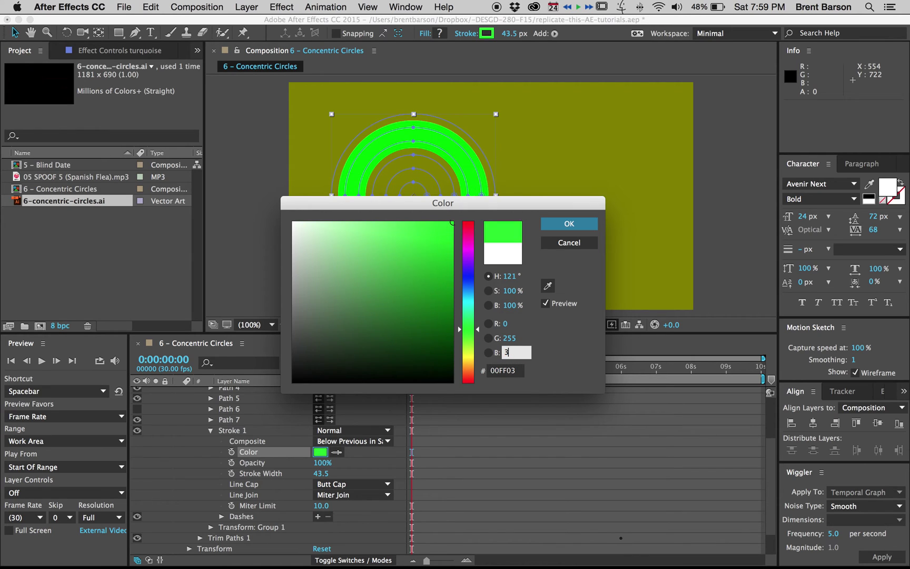
type("48")
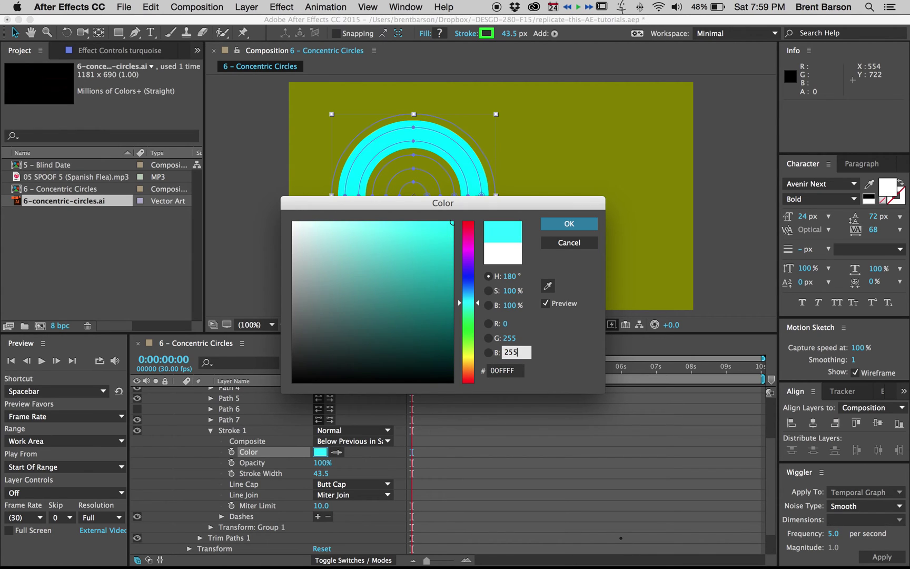
key("Return")
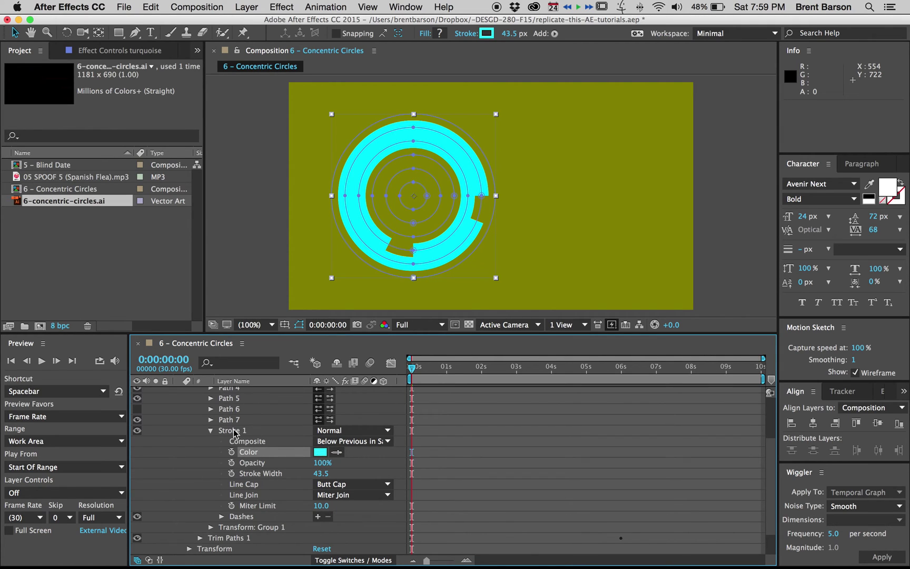
left_click(211, 430)
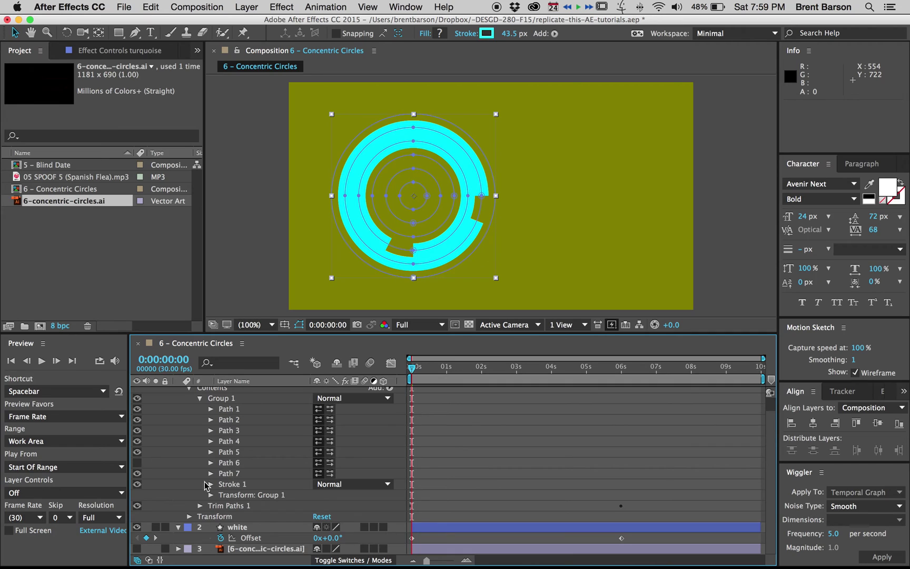
Set the turquoise layer's Transform Opacity to 45%
left_click(189, 517)
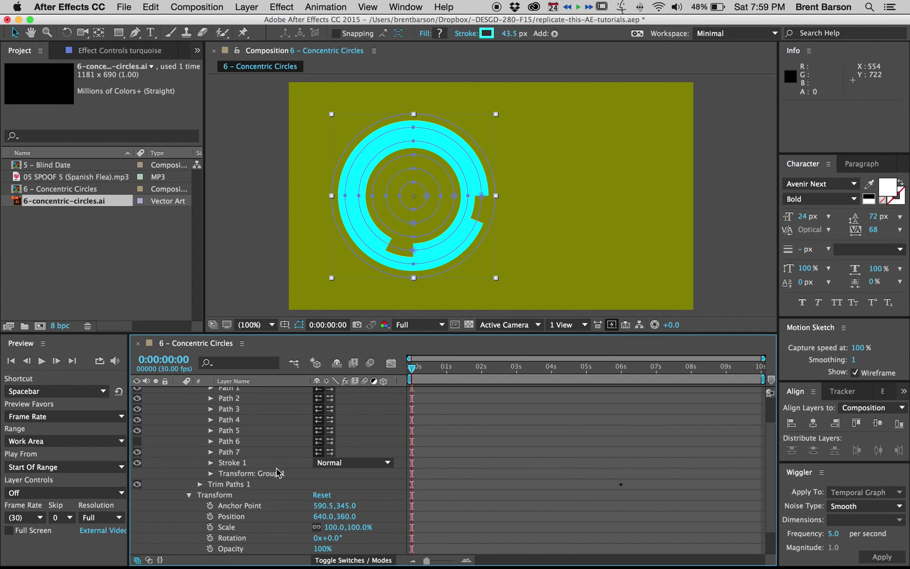
scroll(274, 455, "down", 1)
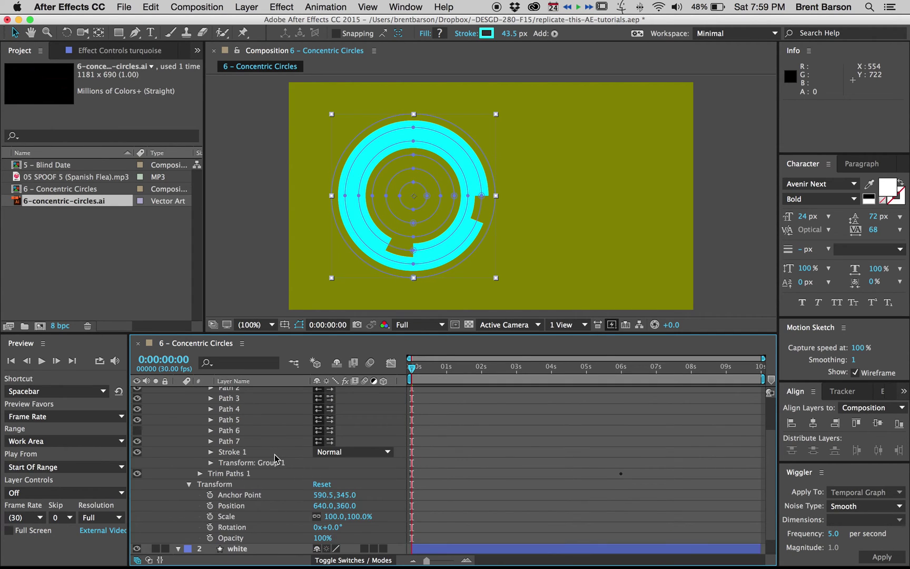
left_click(319, 538)
type("45")
key("Return")
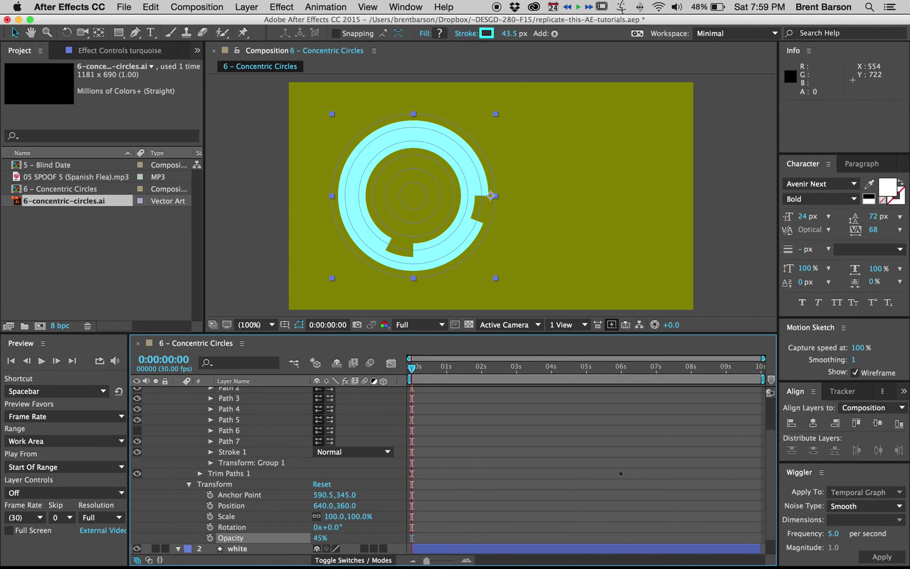
scroll(442, 448, "down", 2)
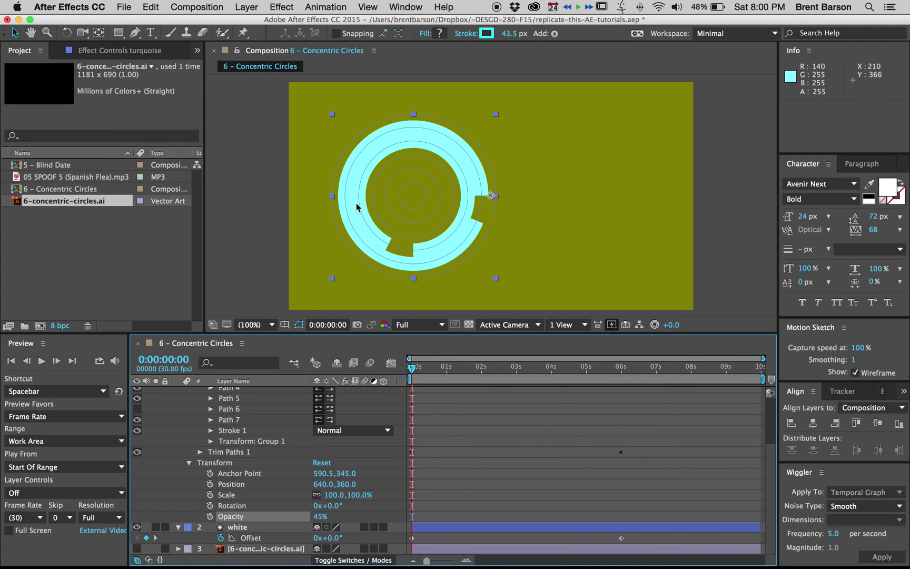
left_click(238, 452)
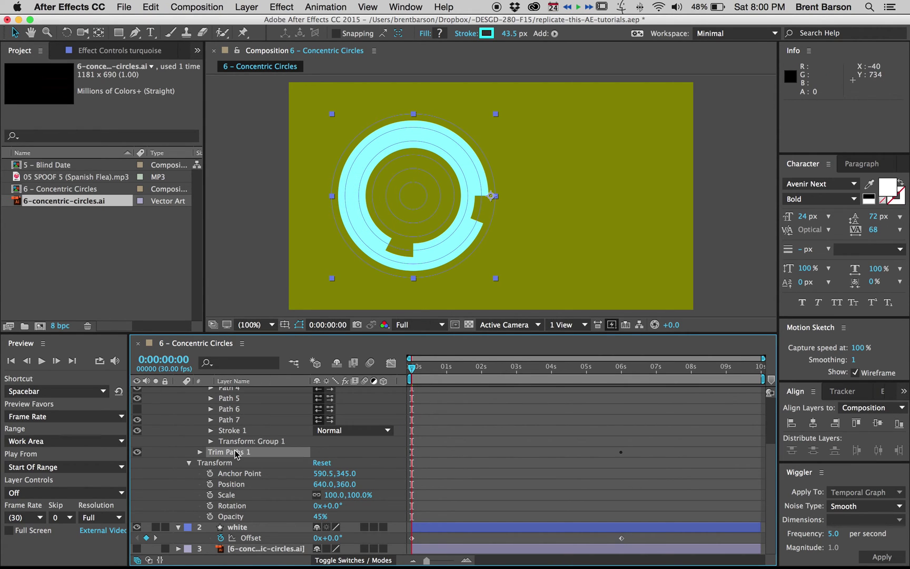
Change the turquoise layer's 6-second Trim Paths Offset keyframe from 1x to -1x
key("u")
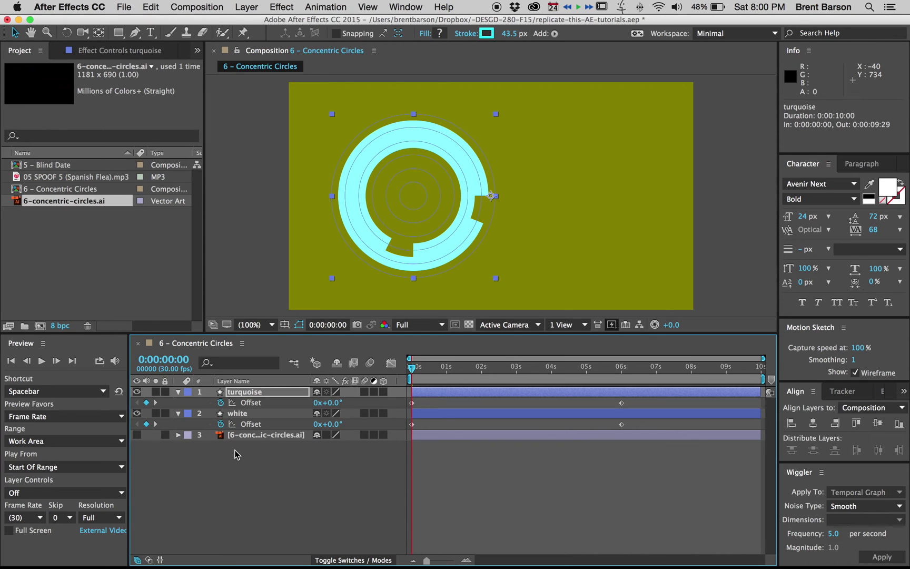
left_click(177, 393)
left_click(177, 392)
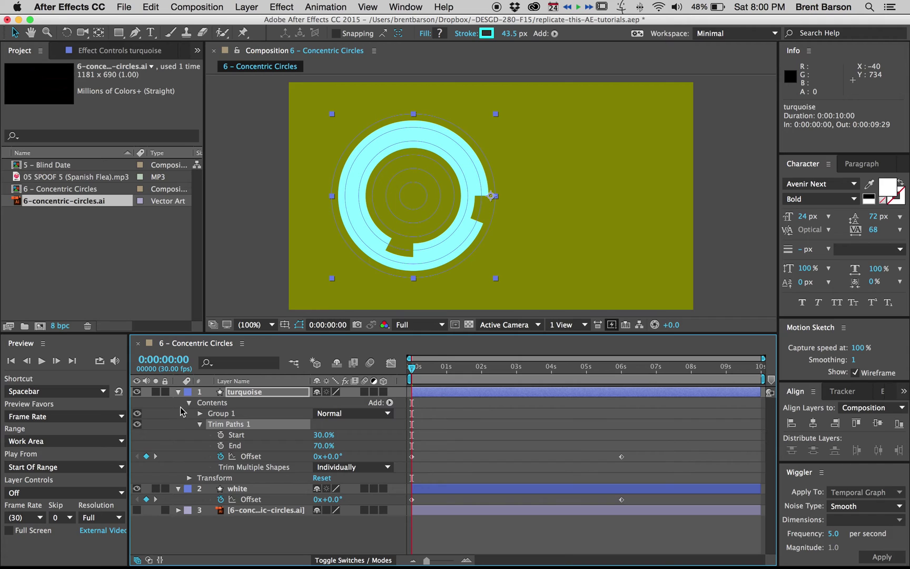
left_click(484, 428)
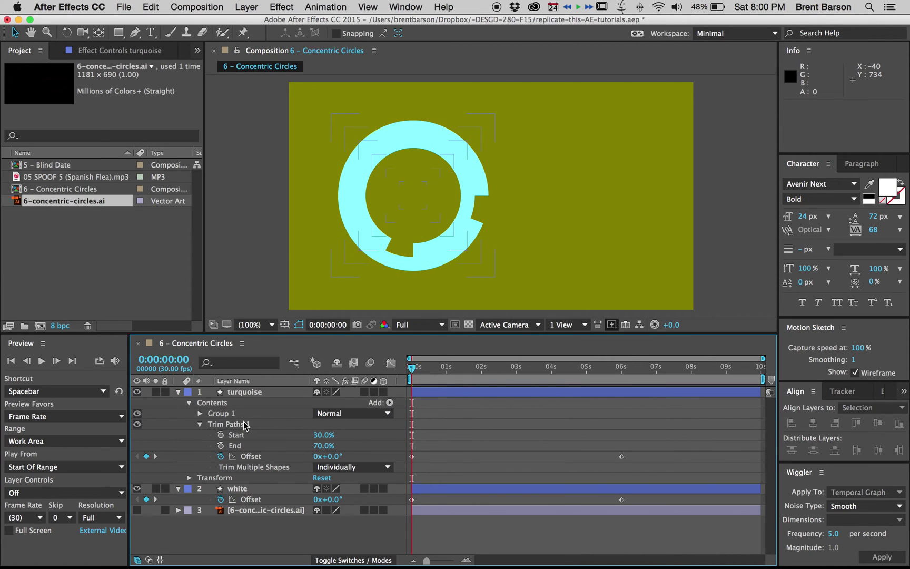
left_click(244, 393)
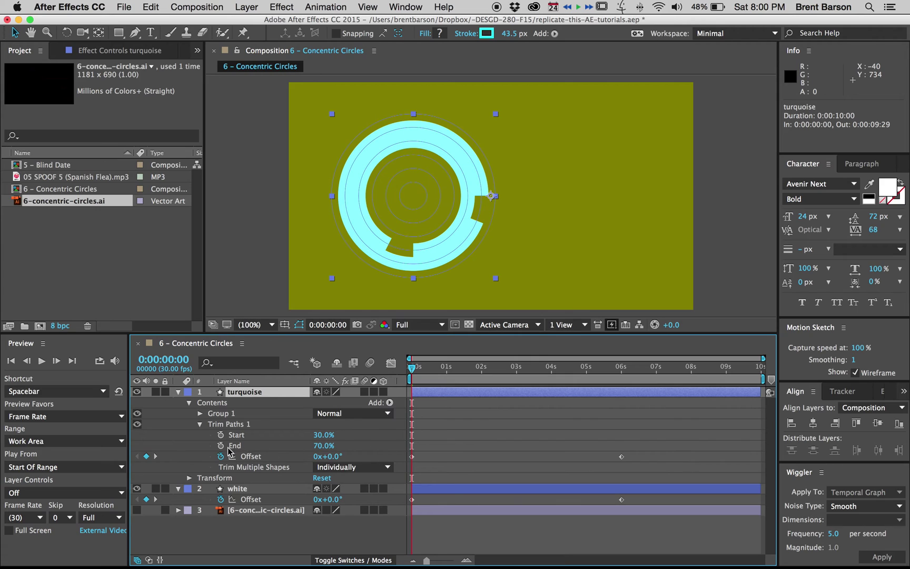
left_click(156, 456)
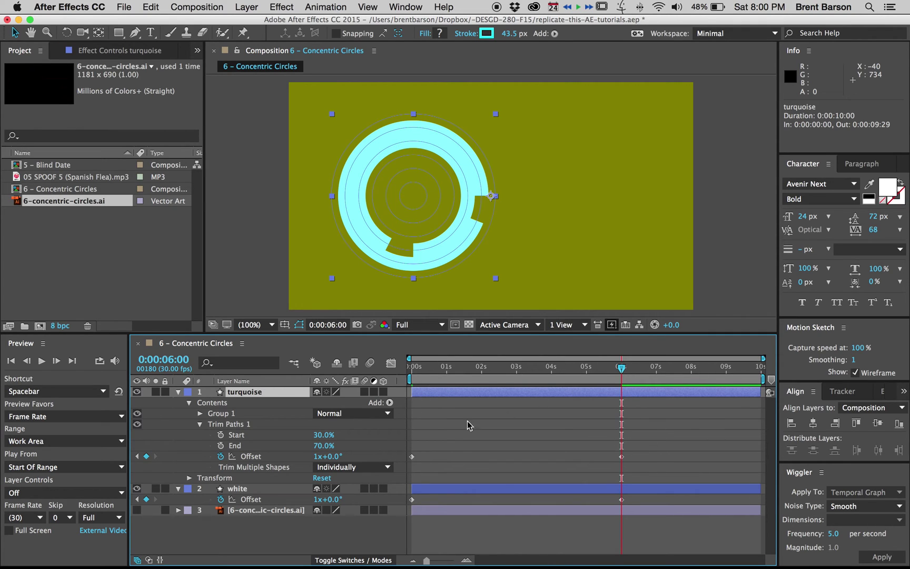
left_click(320, 456)
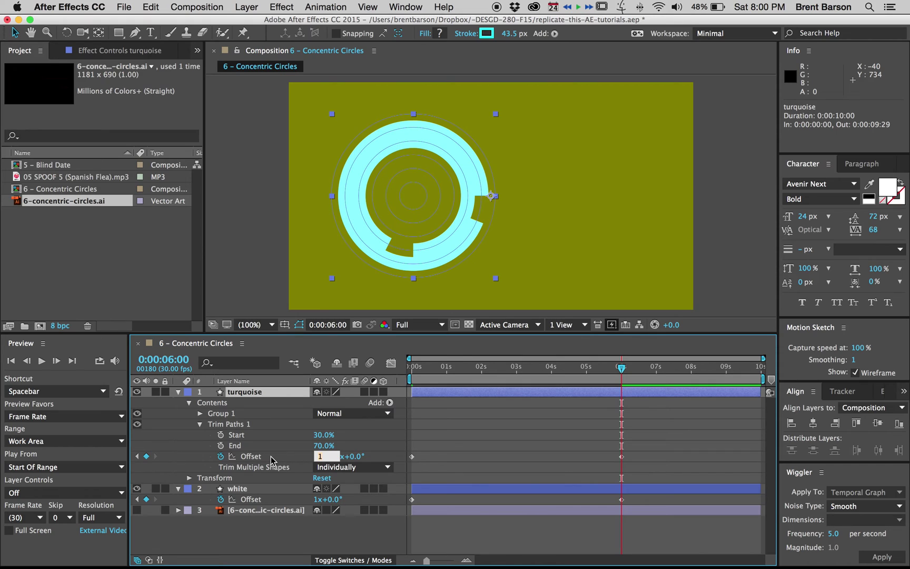
type("-")
key("Return")
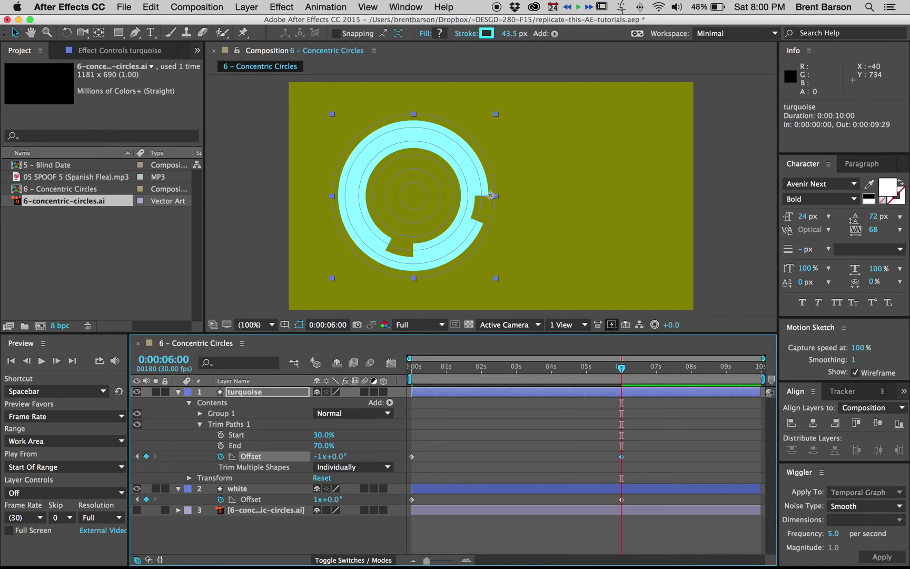
left_click(526, 436)
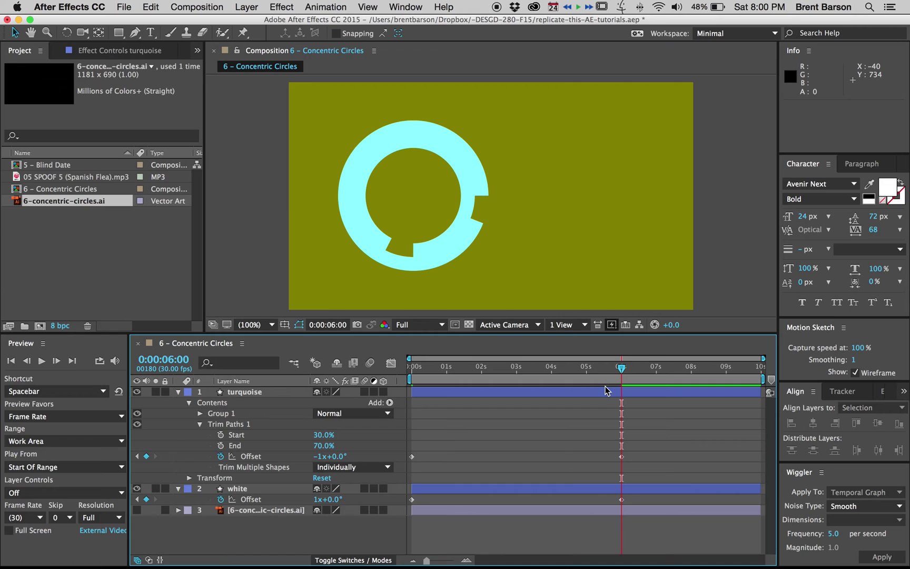
End the work area at 6 seconds and play a preview of the counter-rotating rings
key("n")
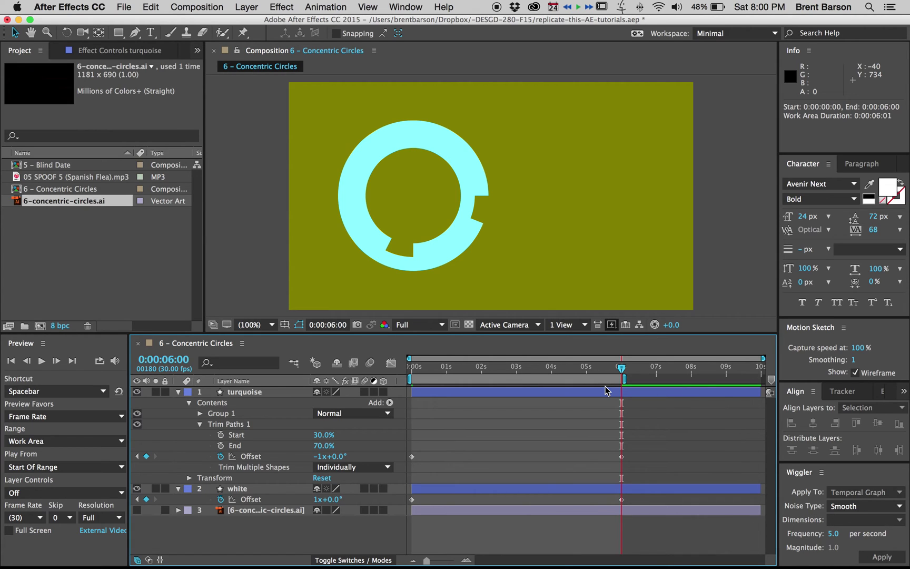
key("space")
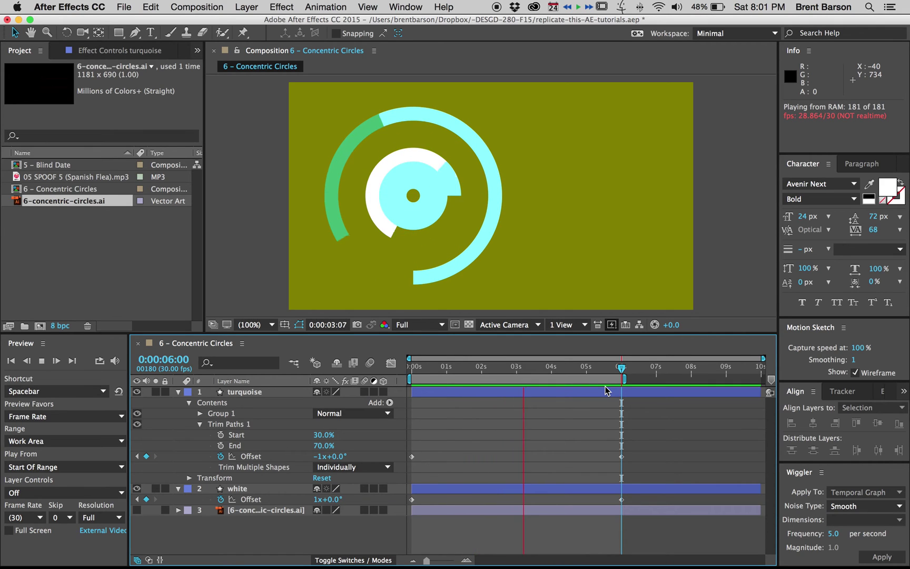
key("super+a")
Replay the preview and stop it at 2:17
key("space")
key("u")
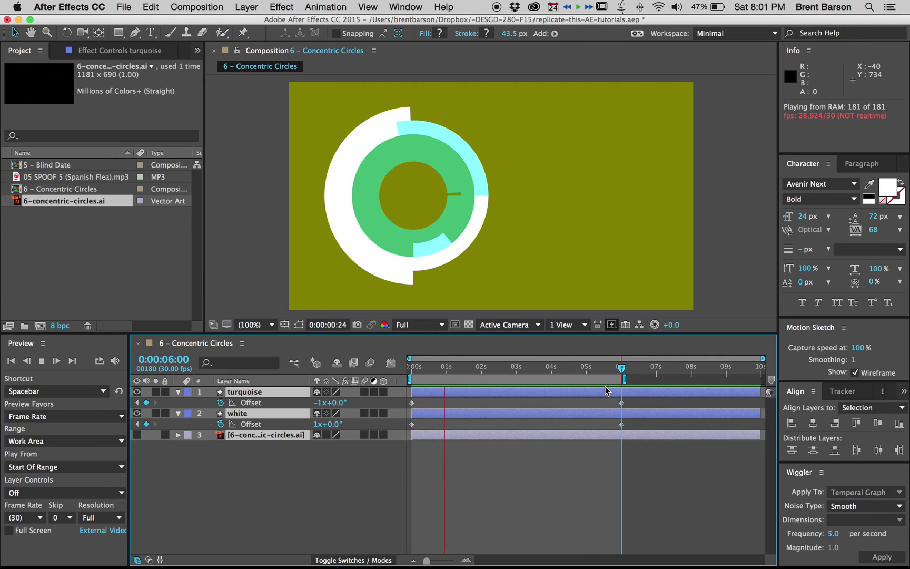
key("space")
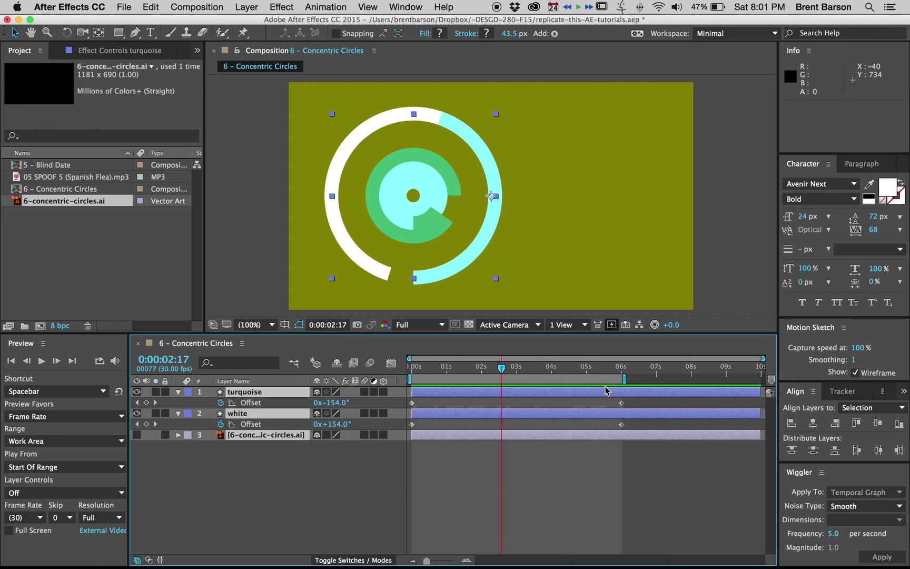
Expand the turquoise layer's Group 1 to show Path 1–7, collapsing Trim Paths 1
left_click(461, 447)
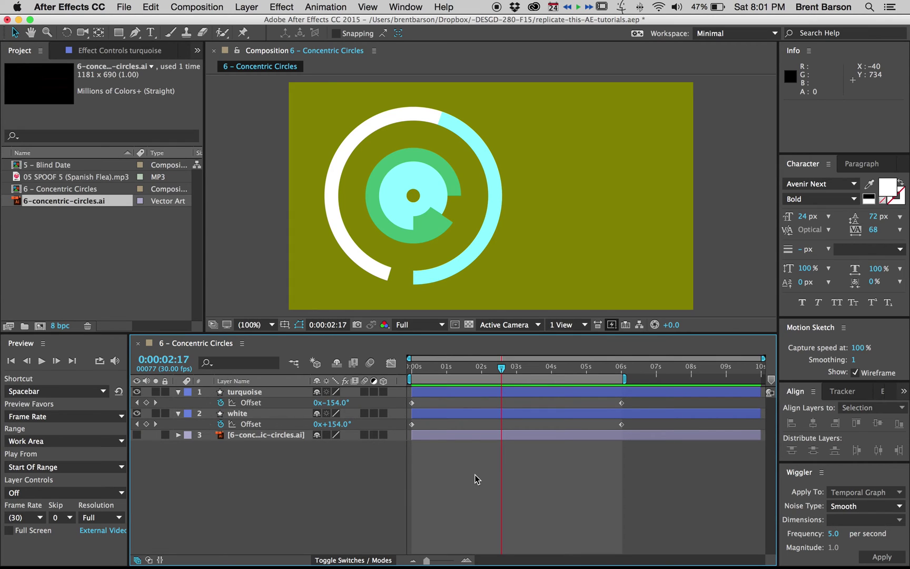
left_click(178, 392)
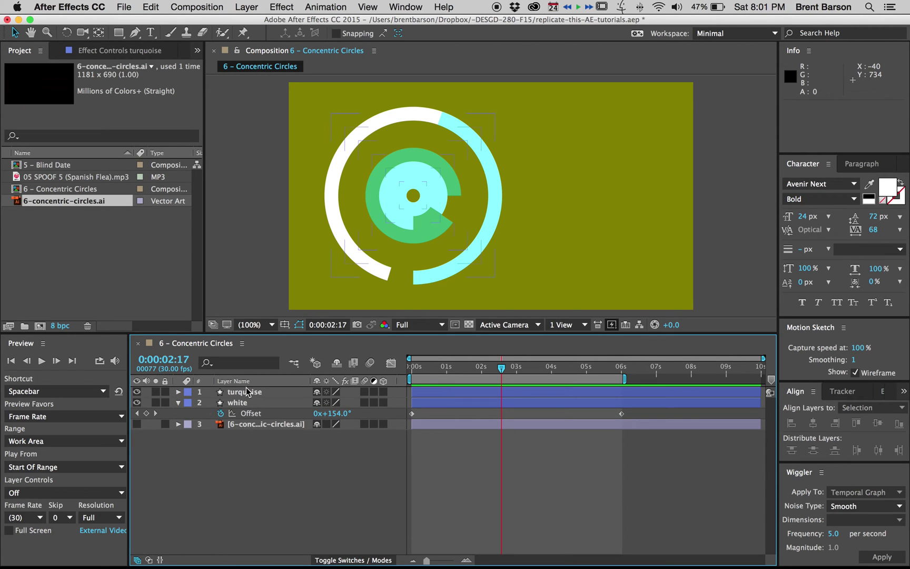
left_click(178, 392)
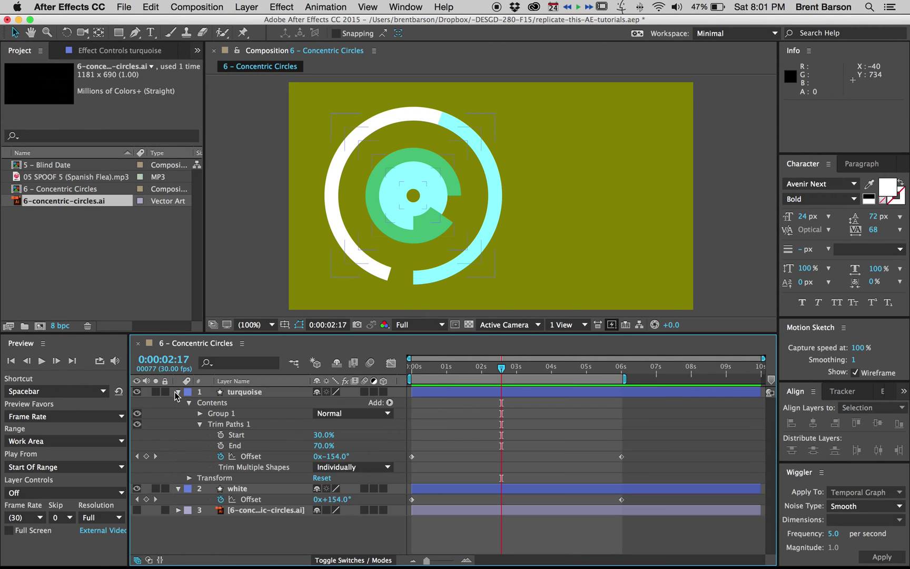
left_click(199, 424)
left_click(200, 414)
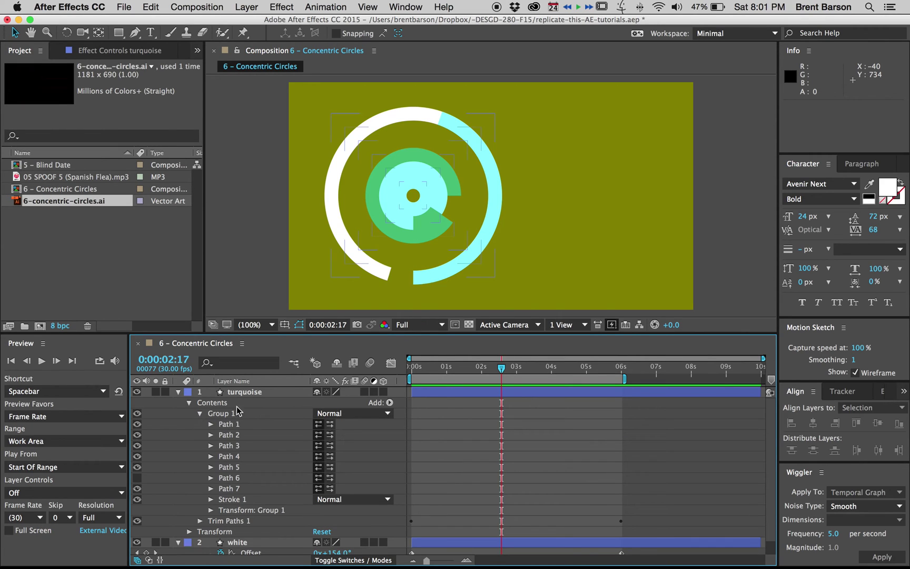
Turn on Path 6's visibility and scrub to 5 seconds to see the keyhole outline
left_click(137, 478)
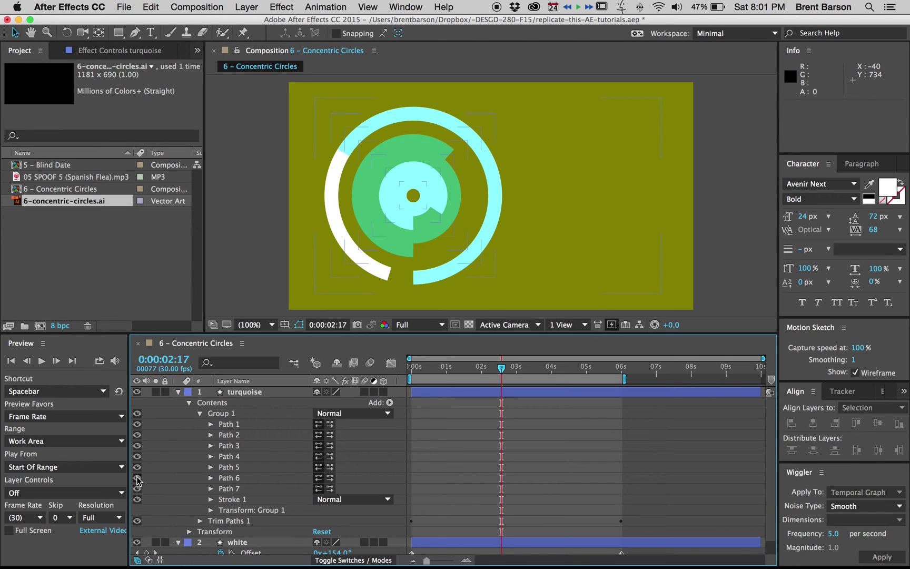
left_click_drag(506, 368, 556, 370)
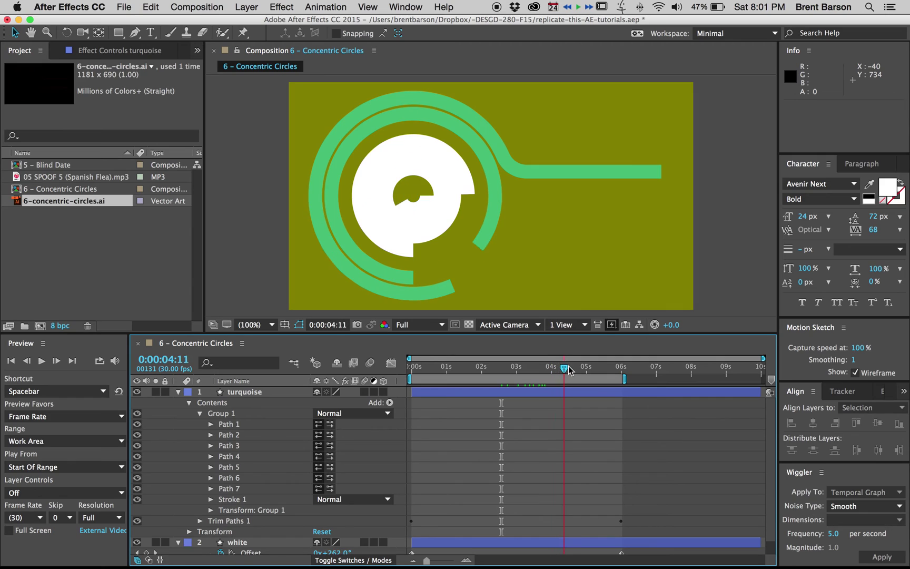
left_click_drag(569, 371, 588, 370)
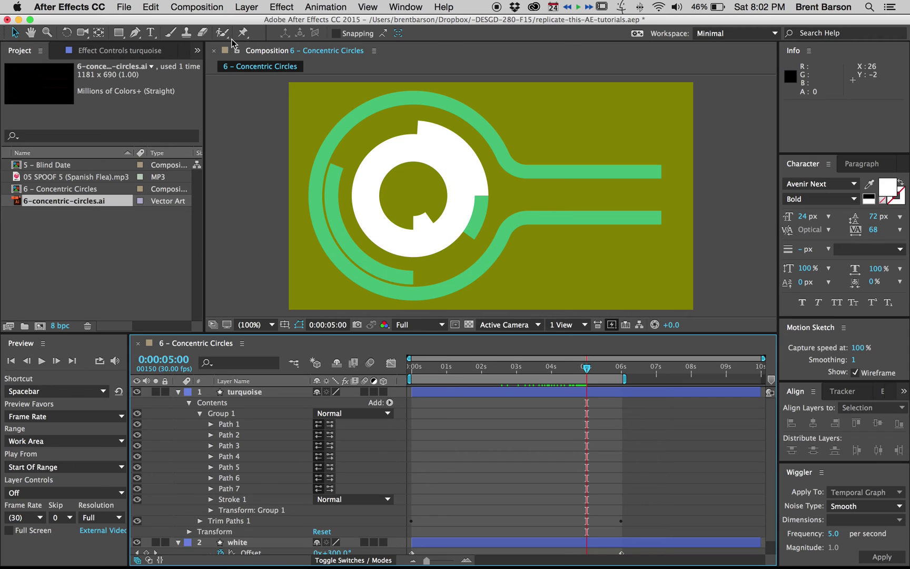
Create a text layer reading 'YOU SPIN ME RIGHT ROUND BABY RIGHT ROUND LIKE A RECORD BABY RIGHT ROUND ROUND ROUND'
left_click(151, 32)
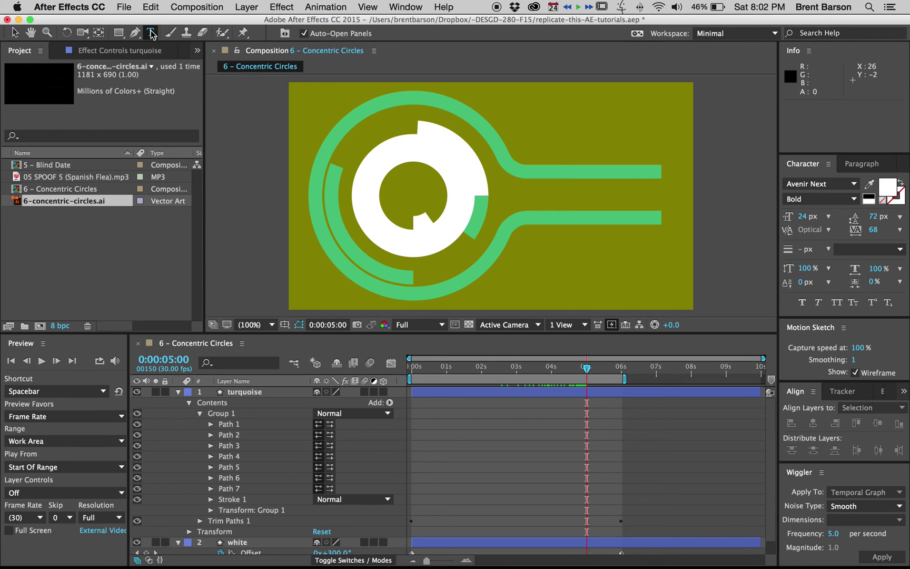
left_click(308, 105)
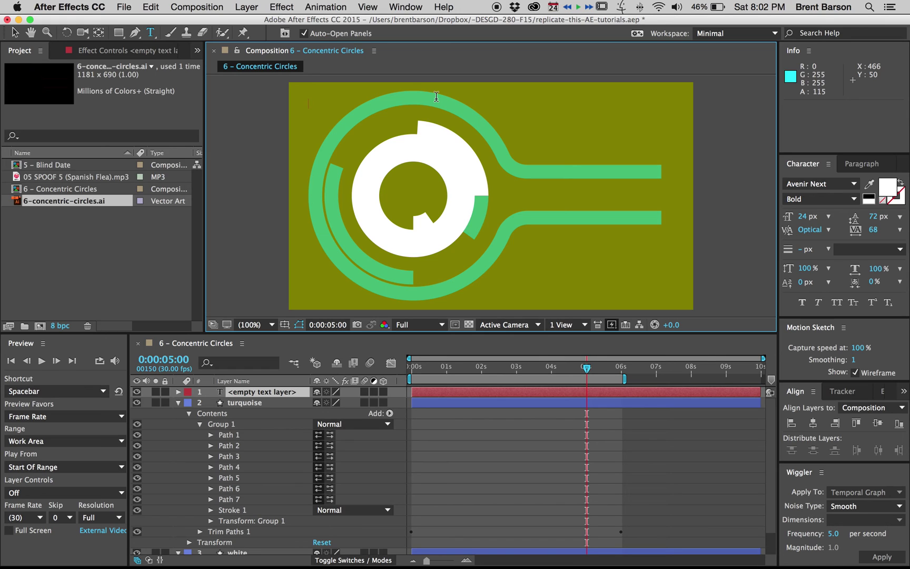
type("YOU")
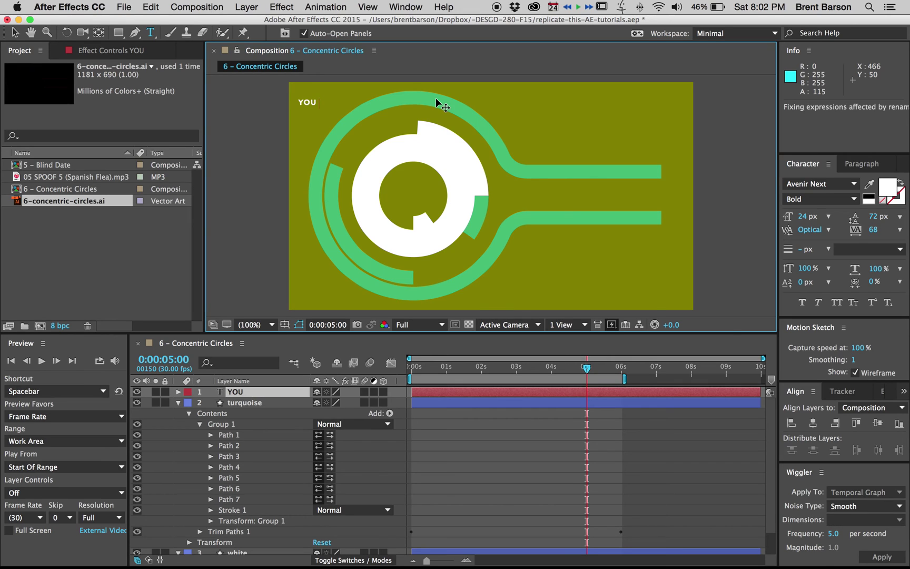
type(" SPIN ME")
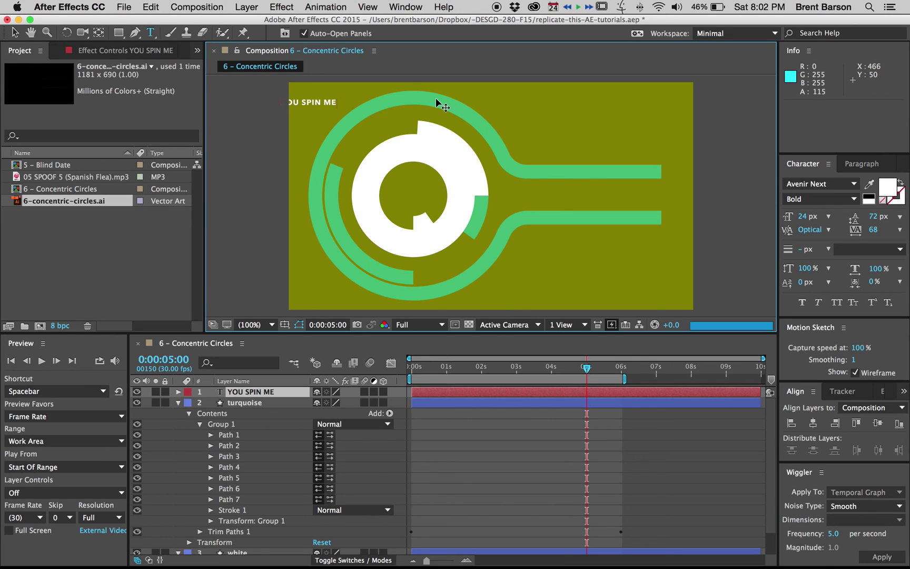
type(" RIGHT ROUND B")
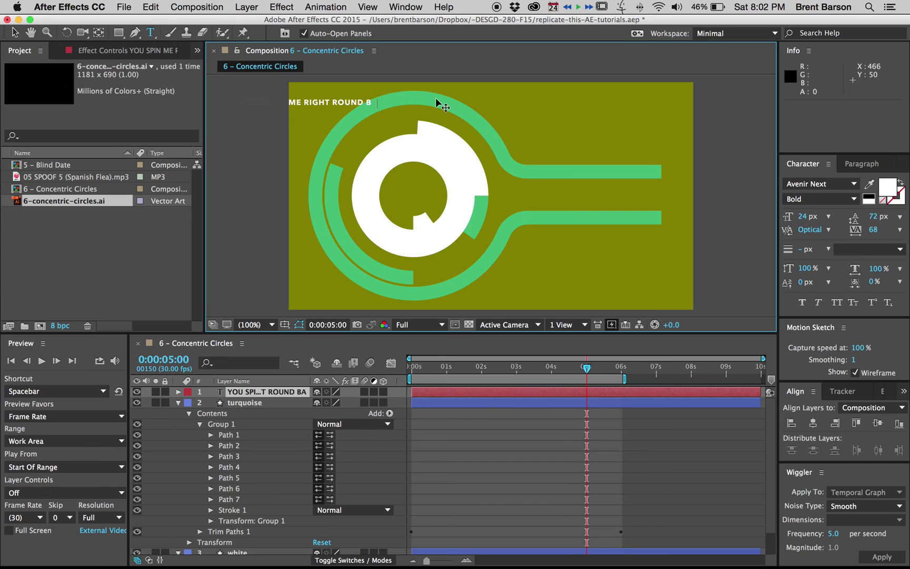
type("ABY RIGHT ROUN")
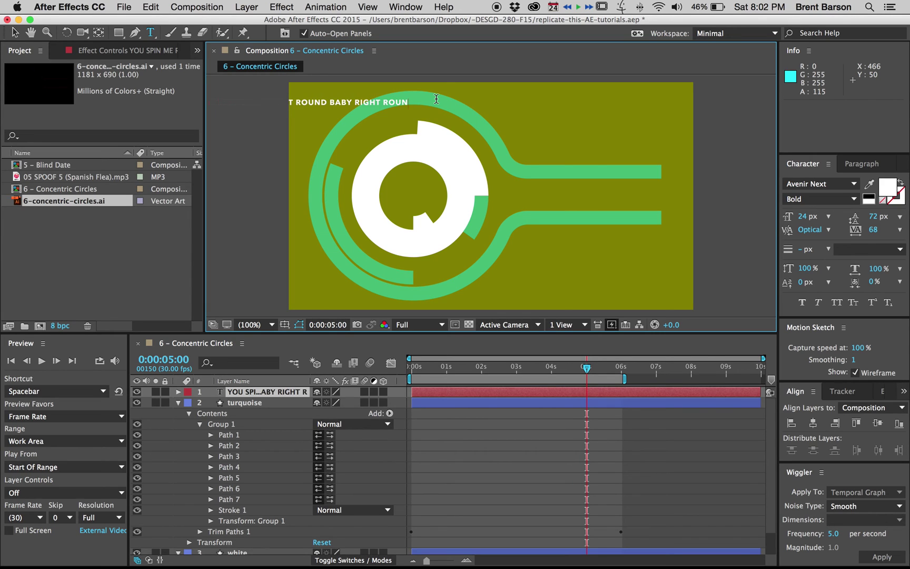
type("D LIKE A RECORD")
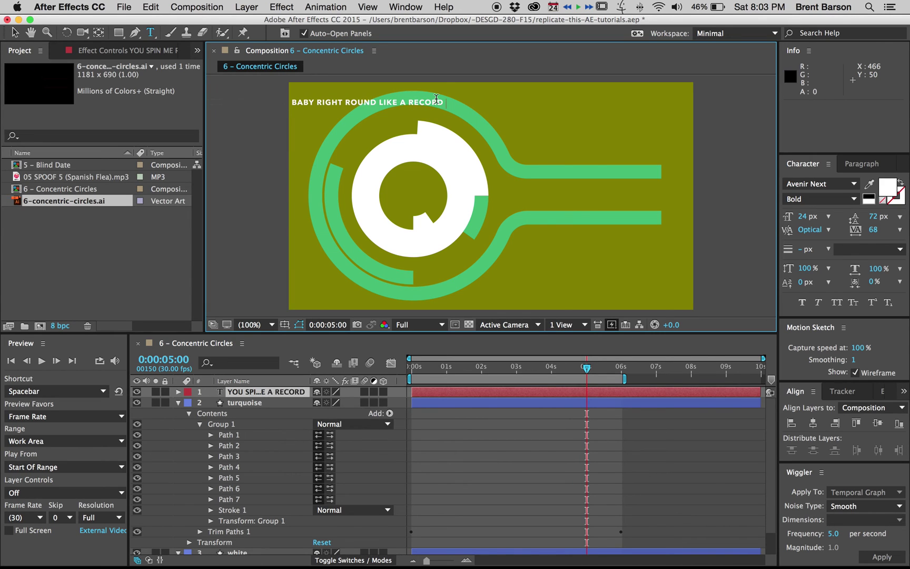
type(" BABY RIGHT R")
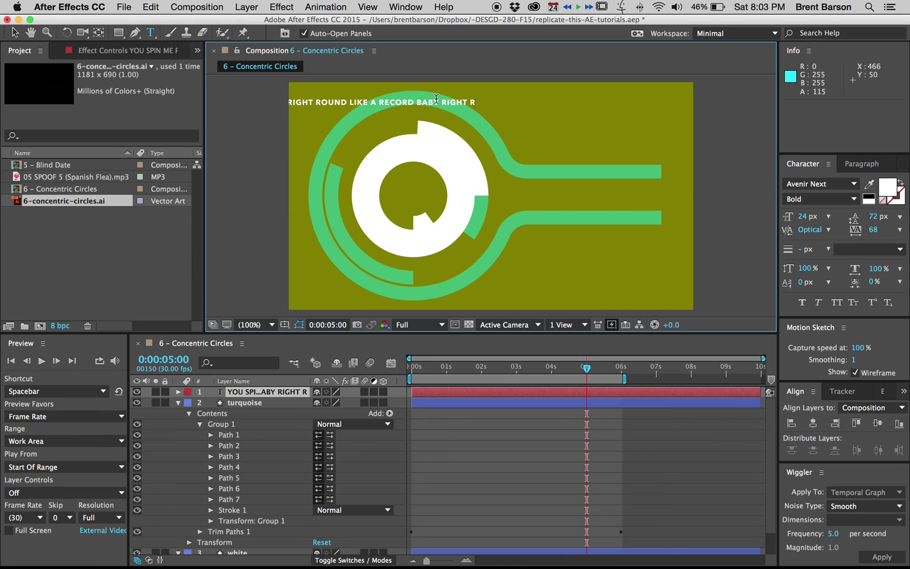
type("OUND ROUND ROUND")
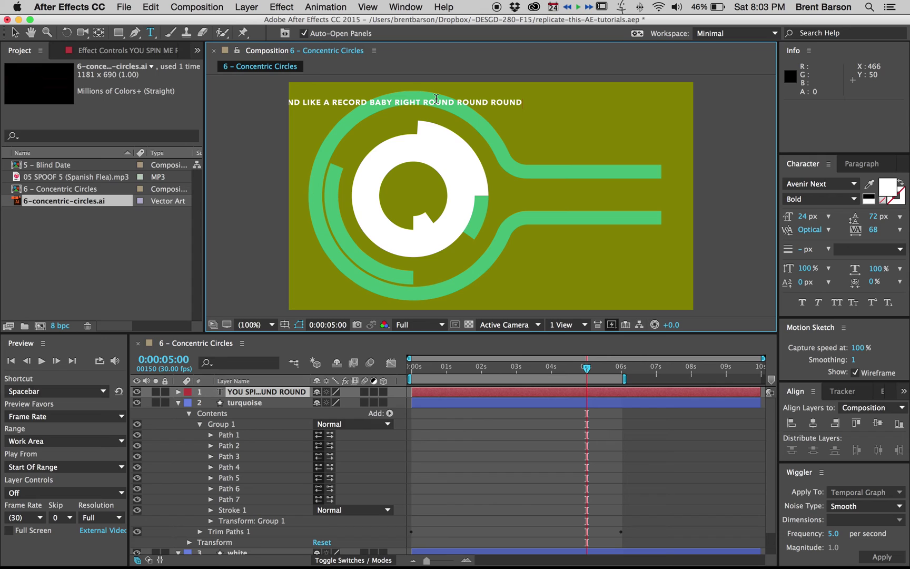
key("Return")
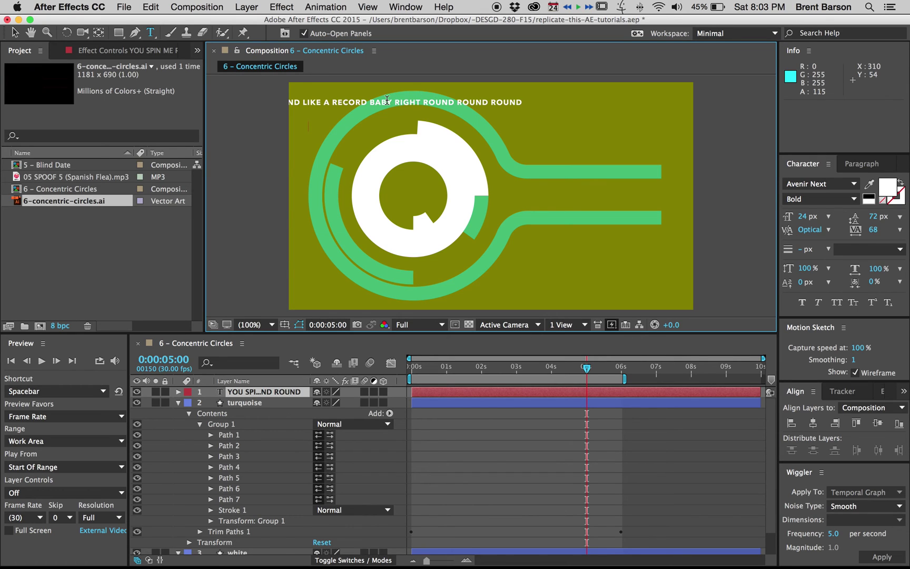
left_click(13, 33)
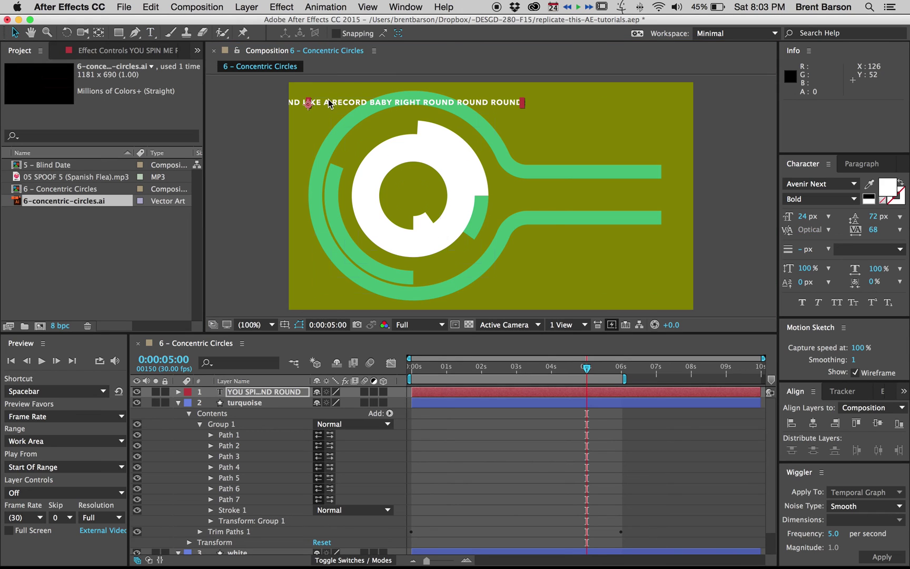
Drag the lyric text layer to about 646, 176 so it spans the rings
left_click(500, 135)
left_click_drag(500, 135, 520, 128)
key("Caps_Lock")
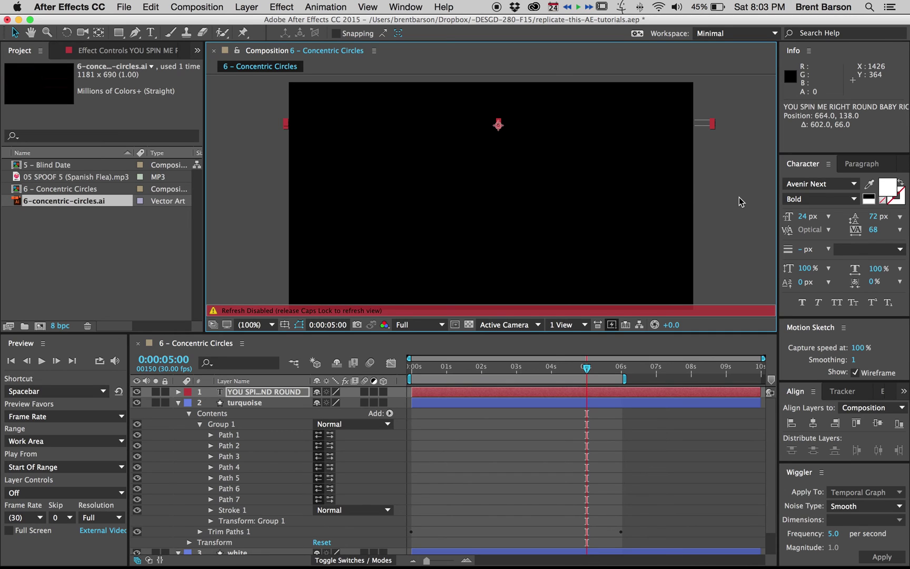
key("Caps_Lock")
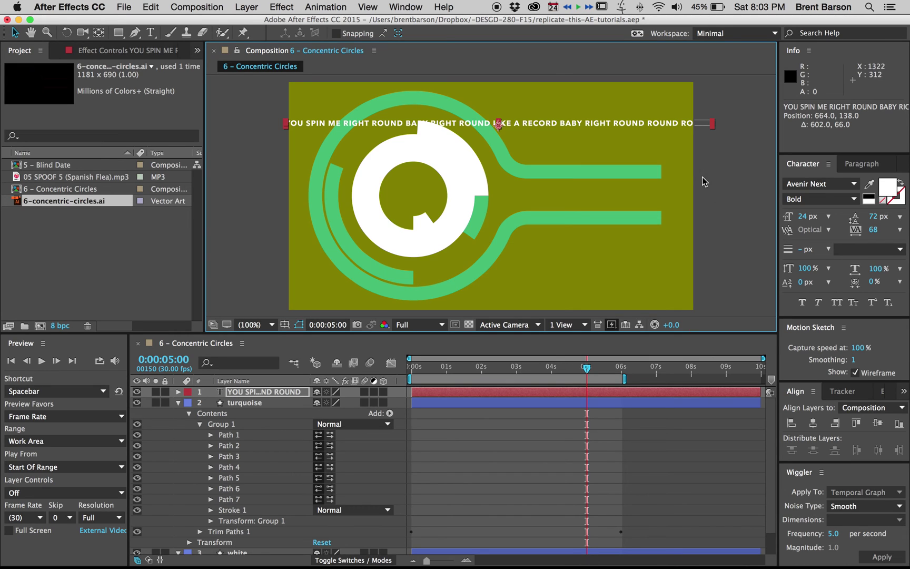
mouse_move(623, 125)
left_mouse_down()
mouse_move(635, 121)
mouse_move(631, 95)
mouse_move(597, 107)
mouse_move(621, 159)
mouse_move(619, 138)
left_mouse_up()
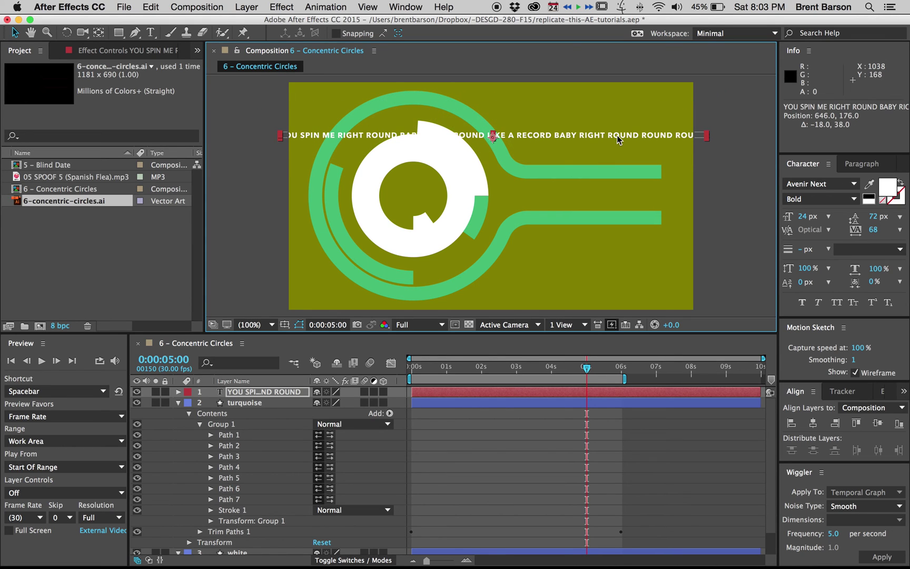
key("apostrophe")
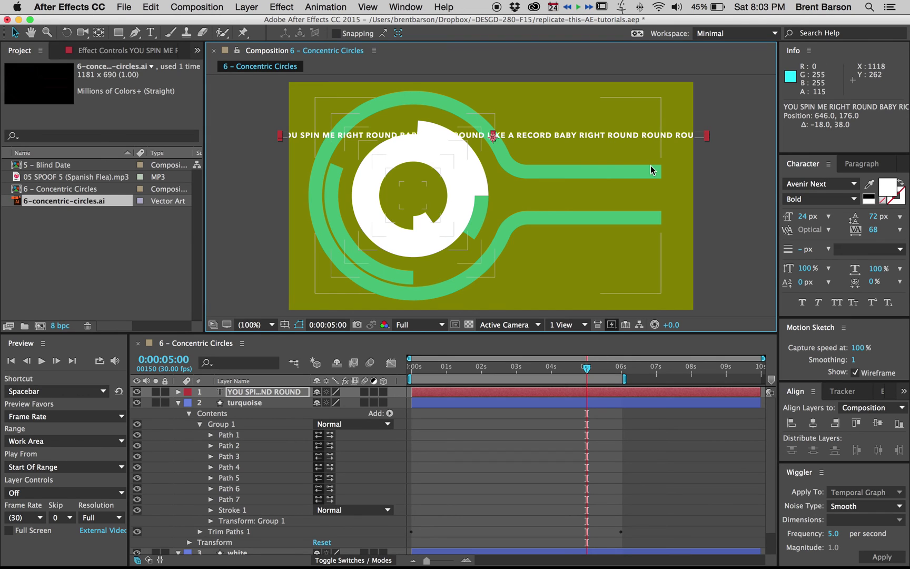
key("apostrophe")
key("apostrophe")
Copy the path shape of the turquoise layer's Group 1 > Path 6, then collapse the layer
key("apostrophe")
key("apostrophe")
key("apostrophe")
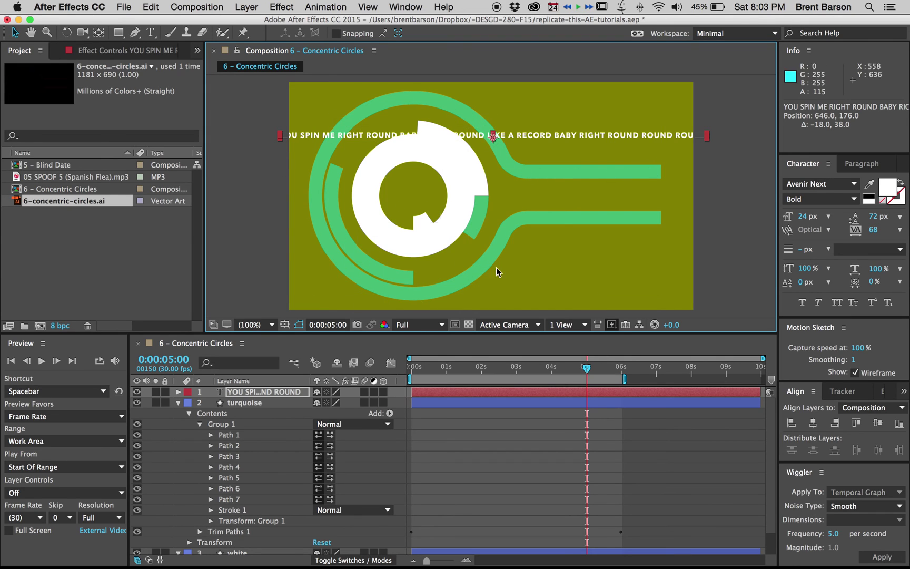
key("apostrophe")
key("apostrophe")
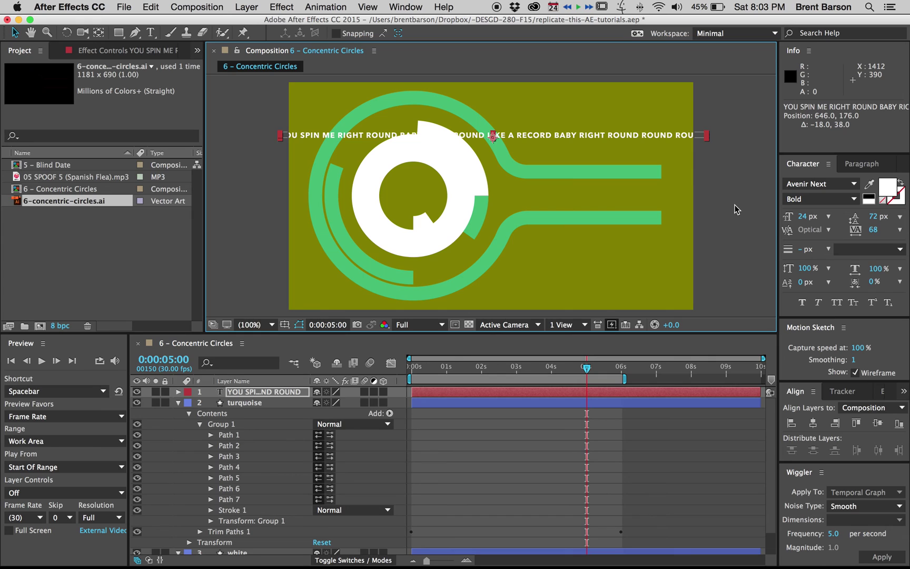
key("apostrophe")
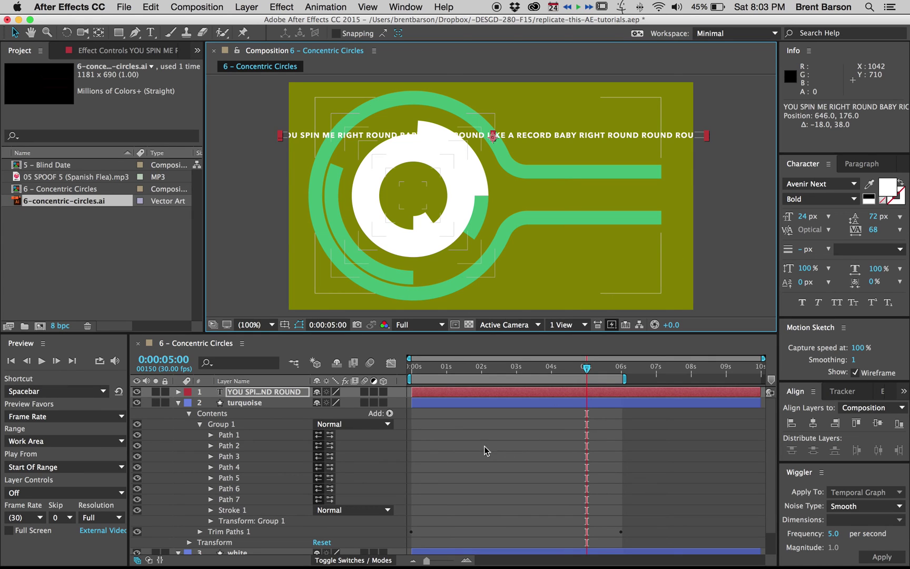
left_click(231, 490)
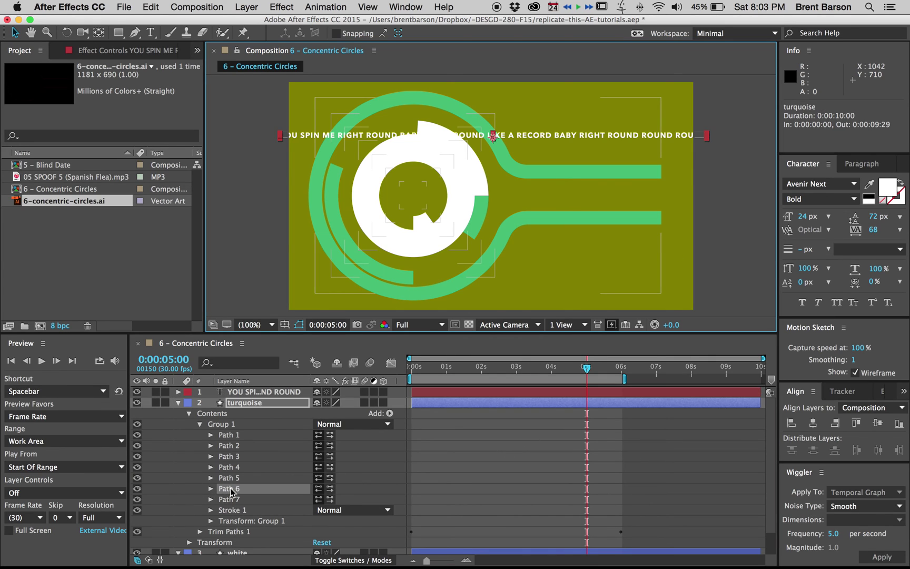
key("apostrophe")
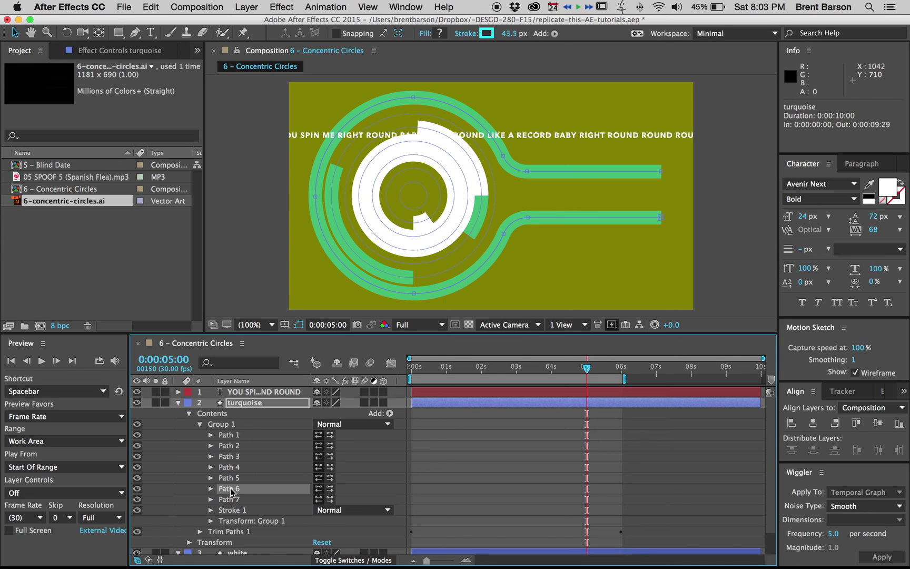
left_click(211, 489)
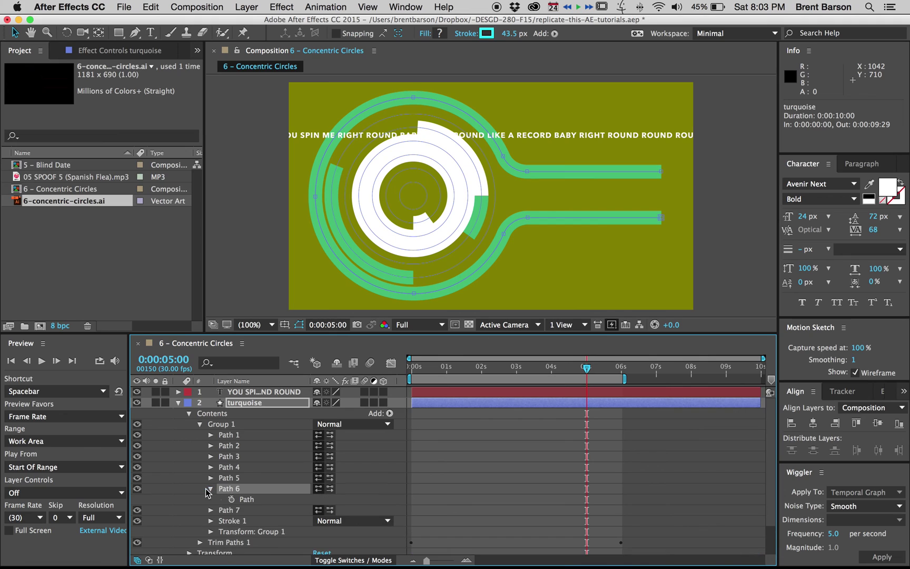
left_click(247, 504)
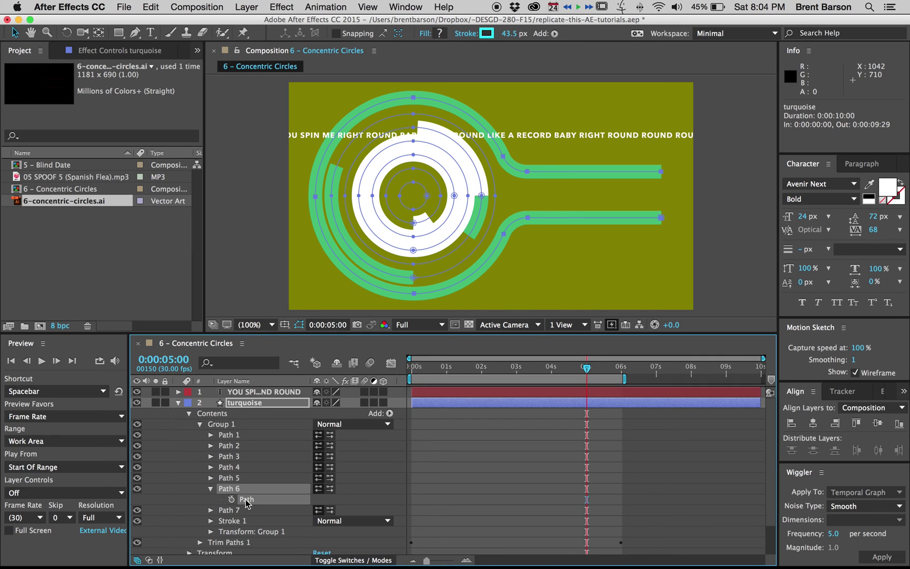
left_click(156, 6)
left_click(168, 79)
left_click(190, 413)
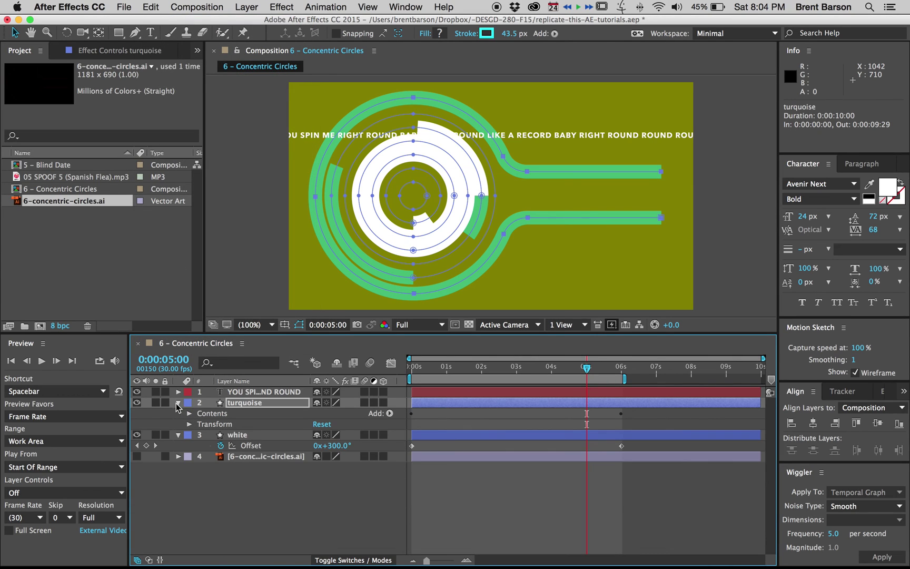
Add a new mask to the lyric text layer
left_click(178, 402)
left_click(245, 393)
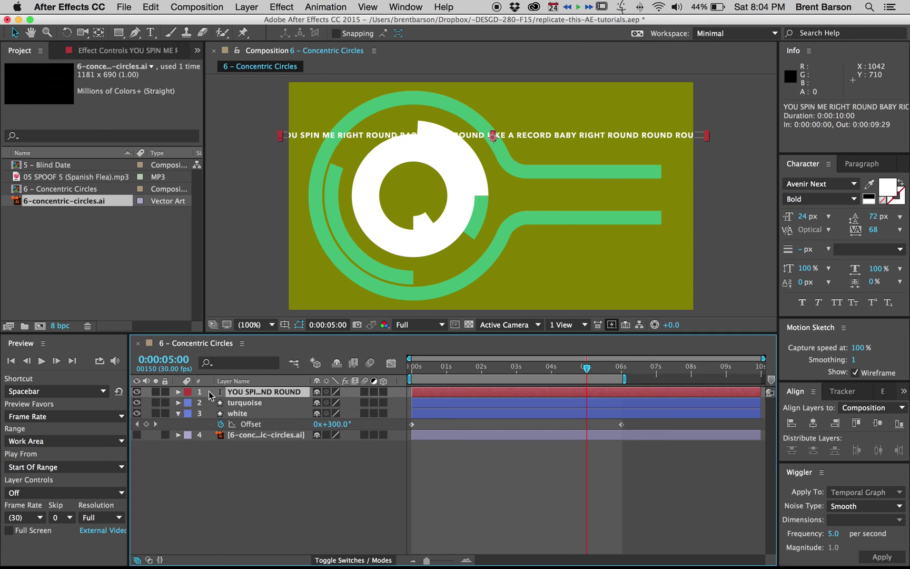
left_click(176, 392)
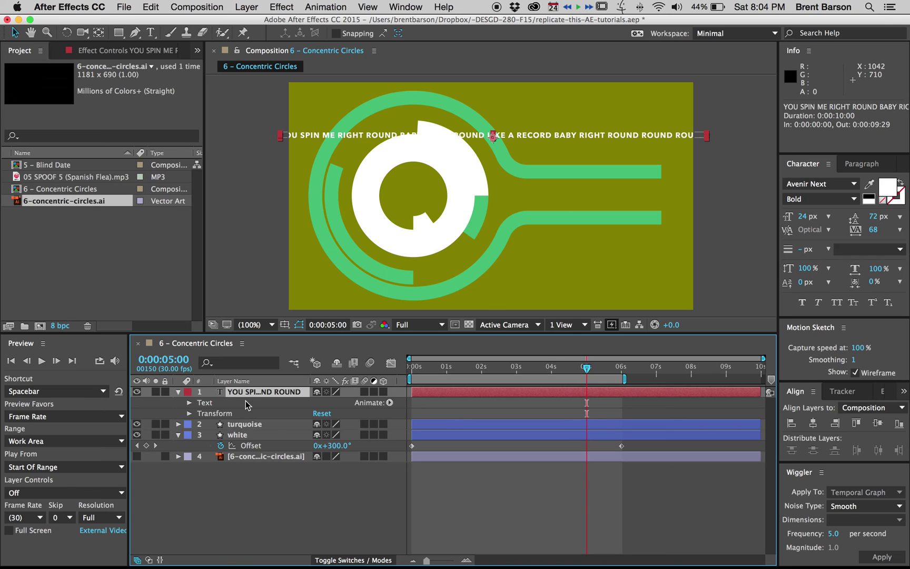
left_click(246, 7)
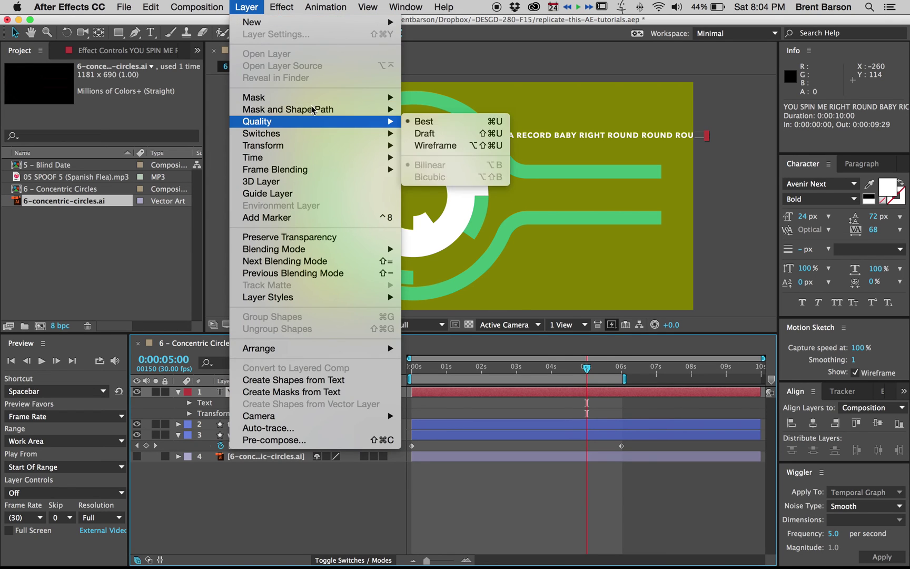
mouse_move(326, 97)
left_click(433, 98)
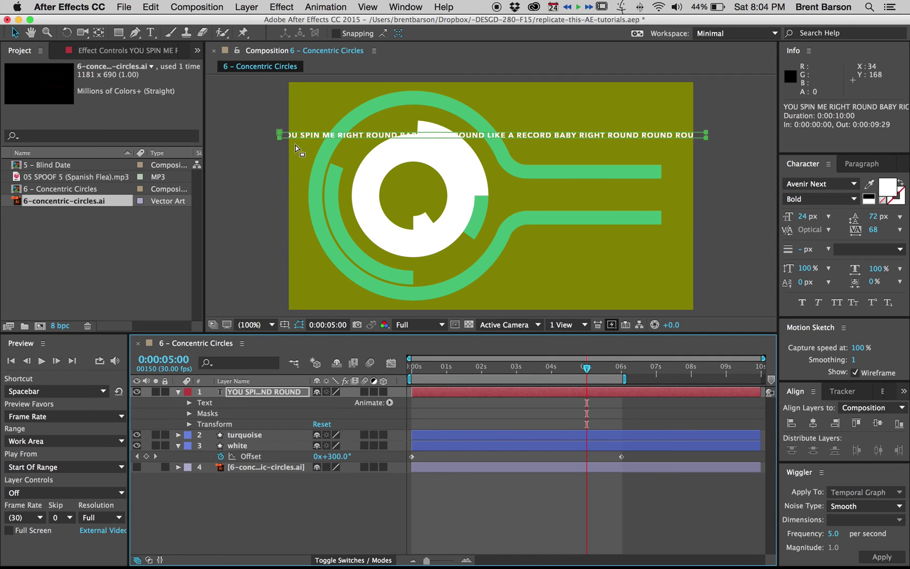
Paste the copied Path 6 shape into Mask 1's Mask Path
left_click(189, 413)
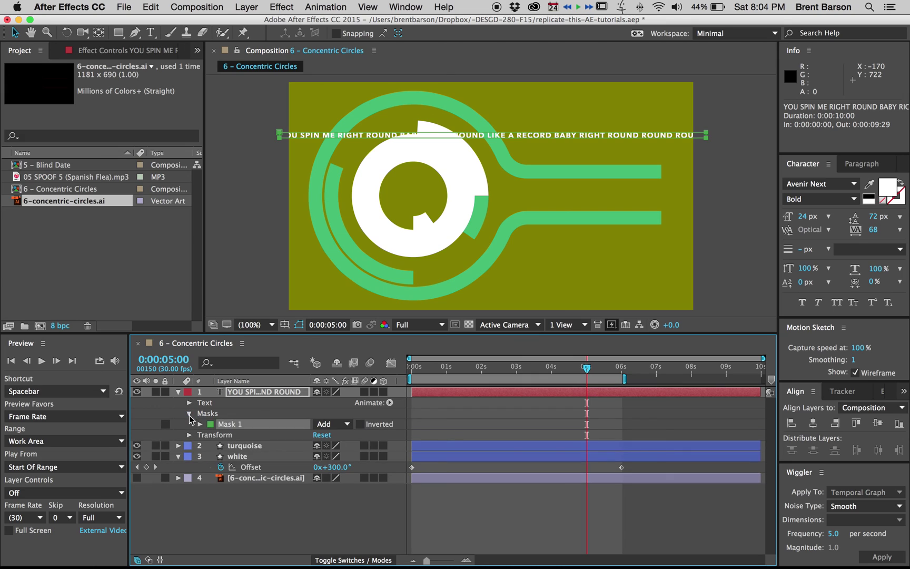
left_click(201, 425)
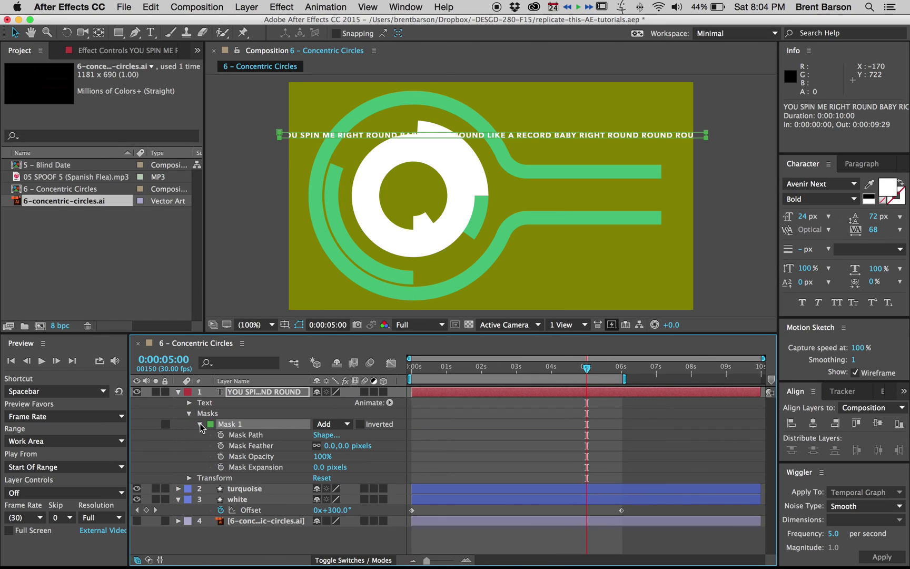
left_click(244, 437)
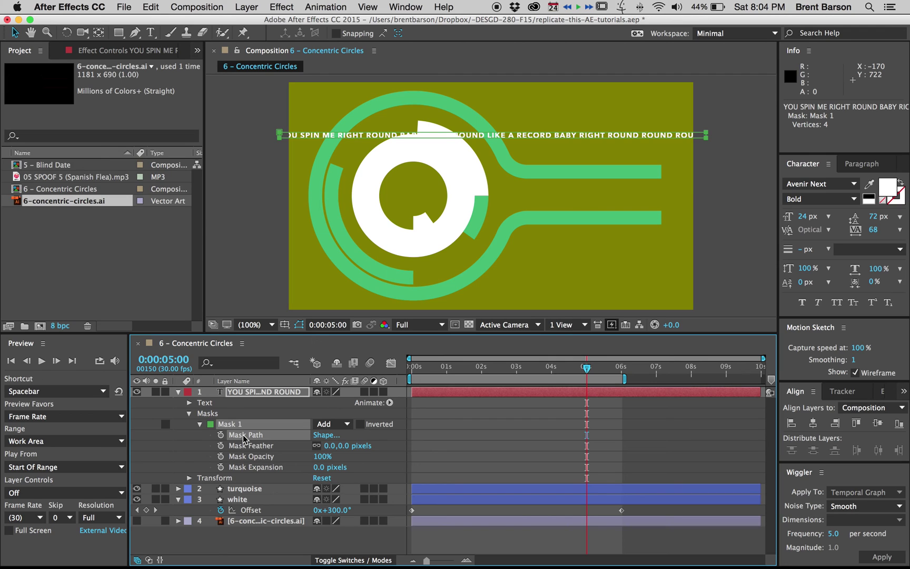
left_click(158, 8)
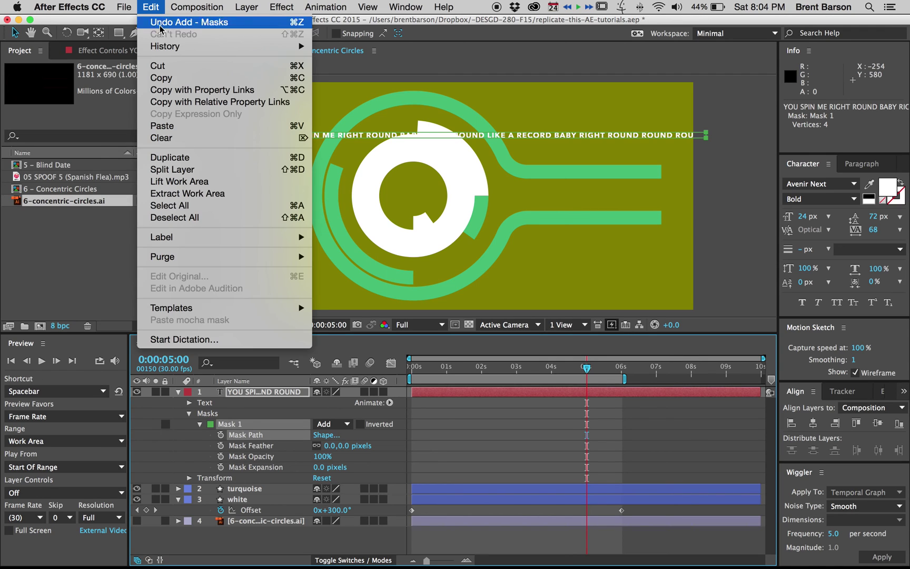
left_click(174, 127)
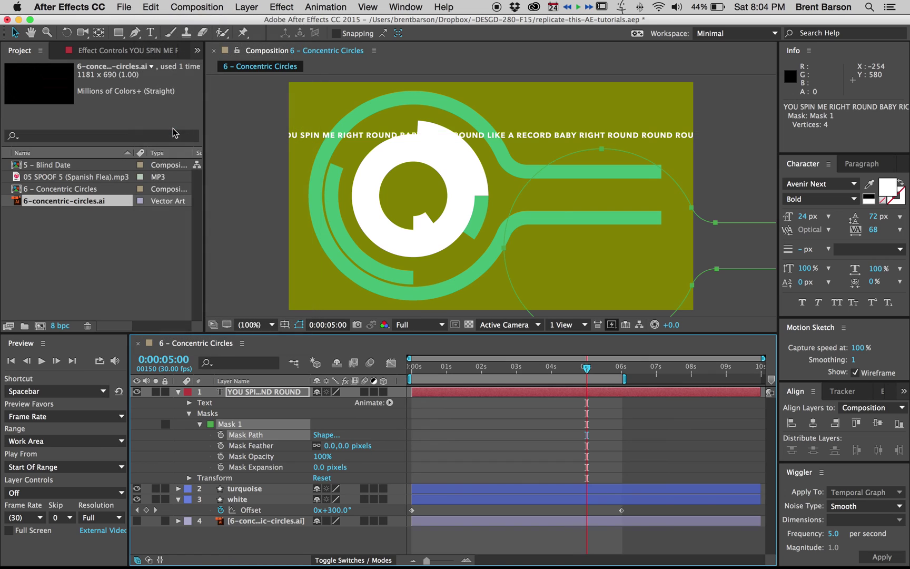
double_click(716, 225)
Drag the pasted mask onto the turquoise circle, nudge it down, and commit the transform
left_click_drag(717, 226, 528, 170)
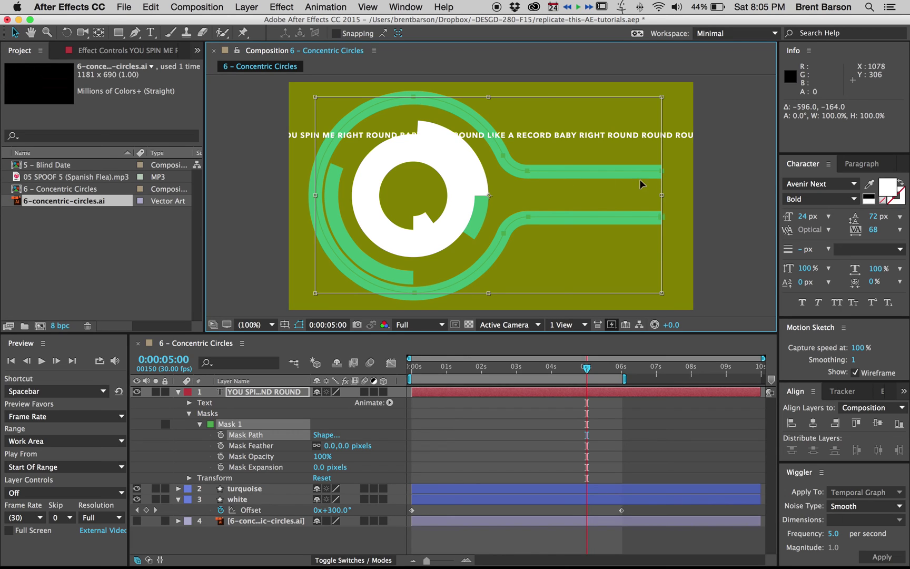
key("Down")
key("Down")
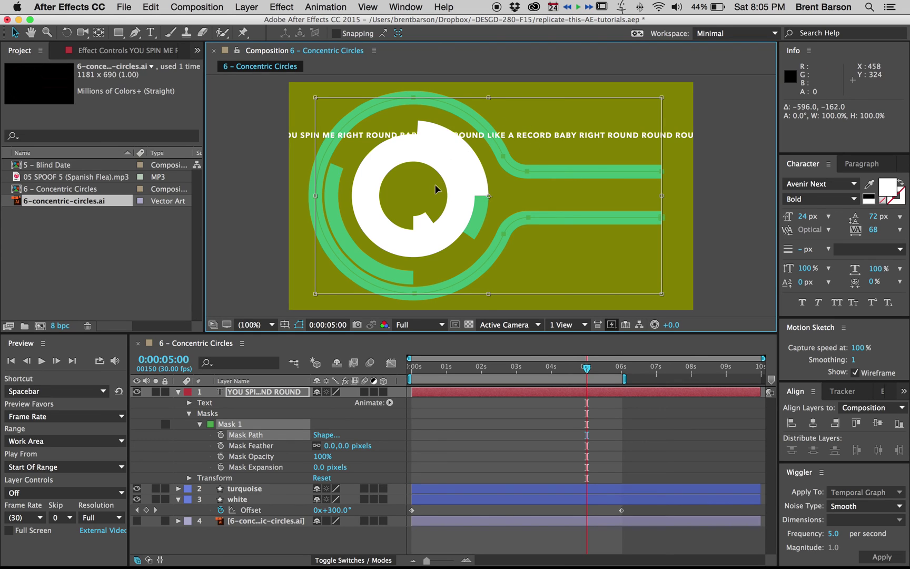
key("Return")
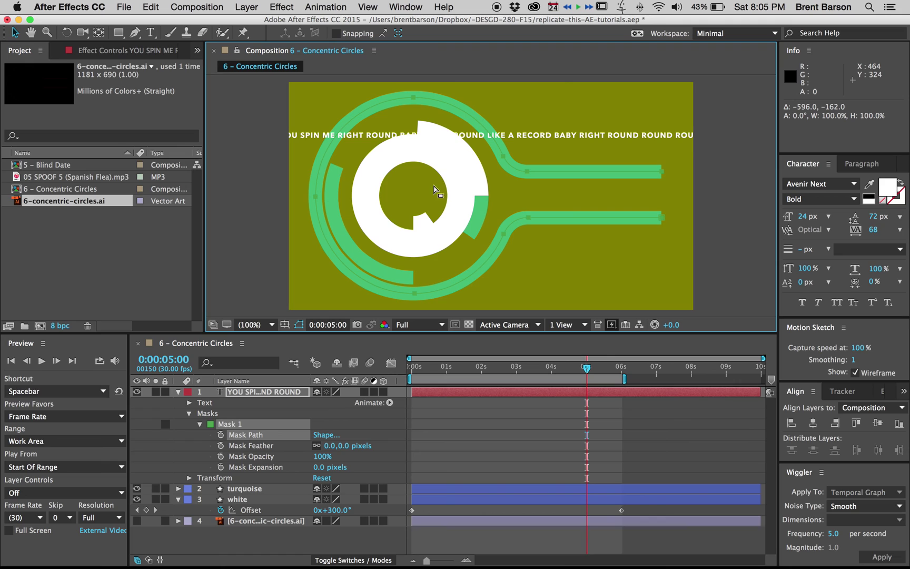
left_click(200, 424)
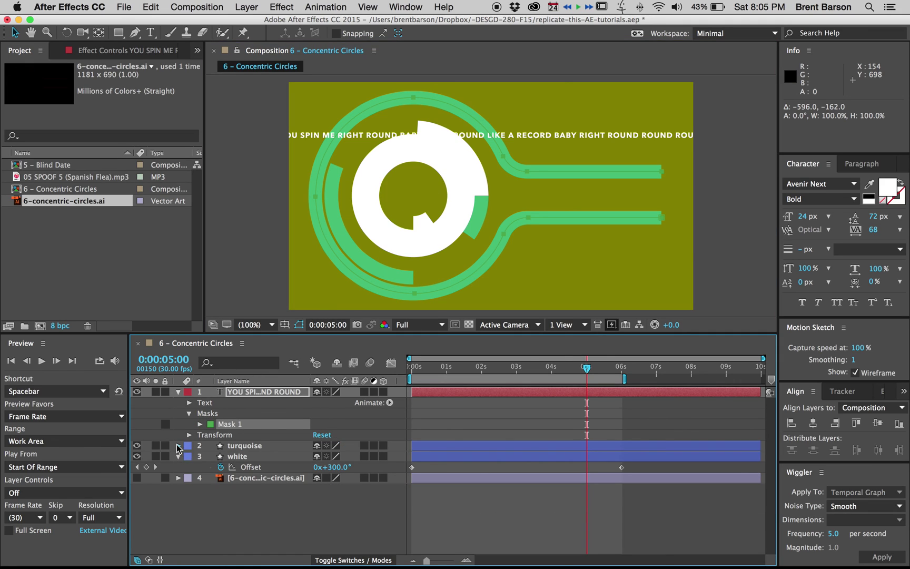
Turn off visibility of Path 6 in the turquoise layer
left_click(178, 446)
left_click(190, 456)
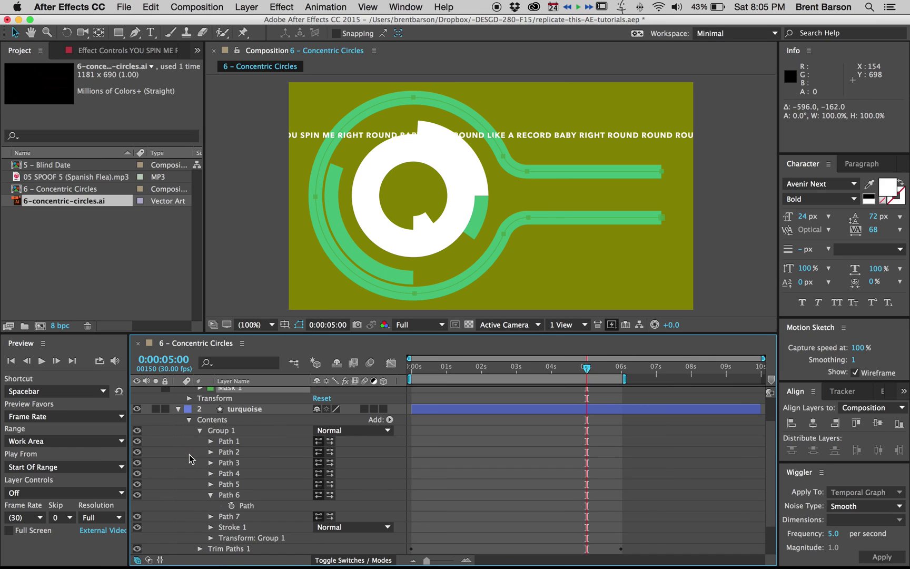
left_click(210, 495)
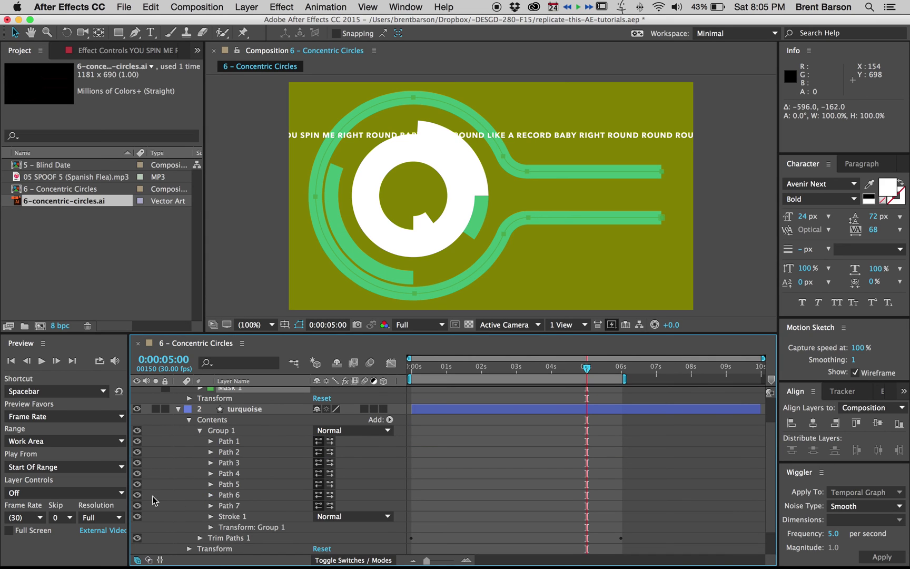
left_click(137, 495)
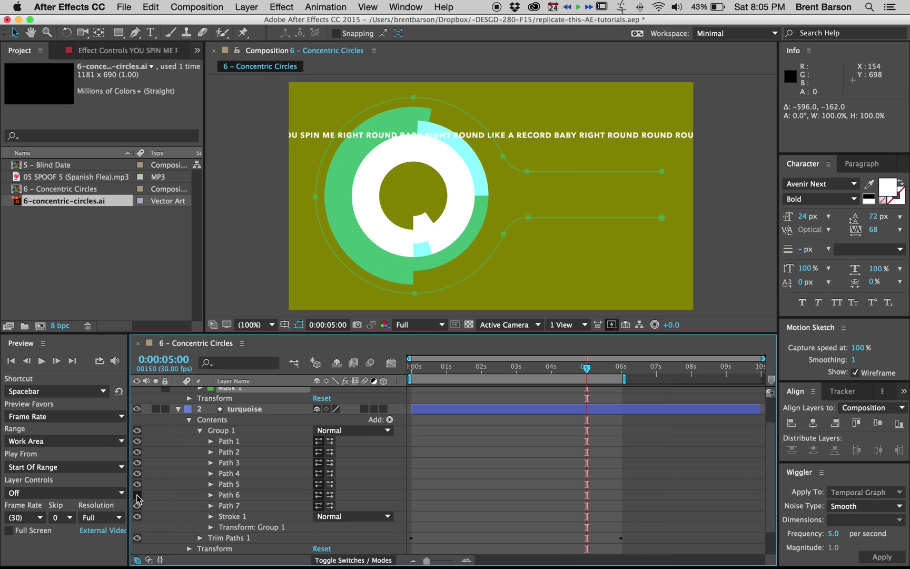
left_click(178, 409)
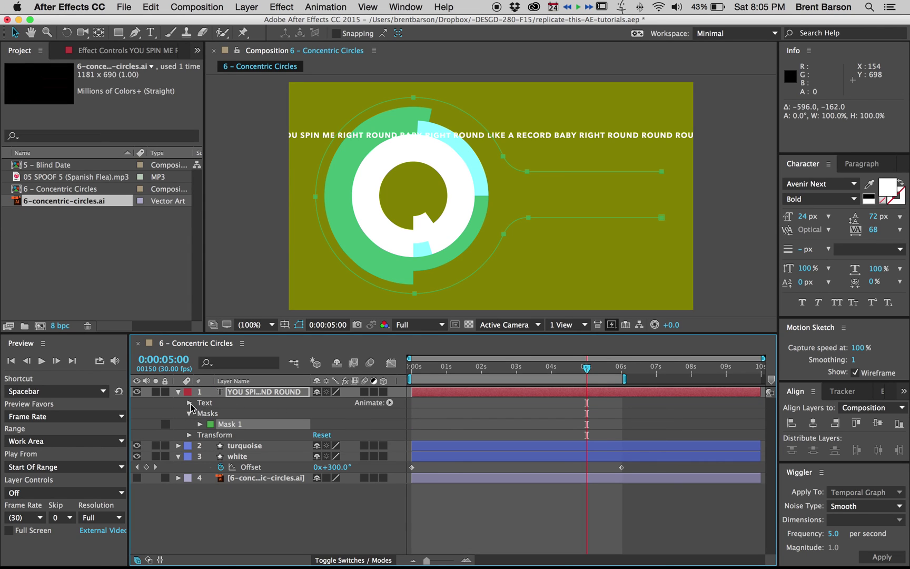
Set the lyric text's Path Options > Path to Mask 1
left_click(238, 393)
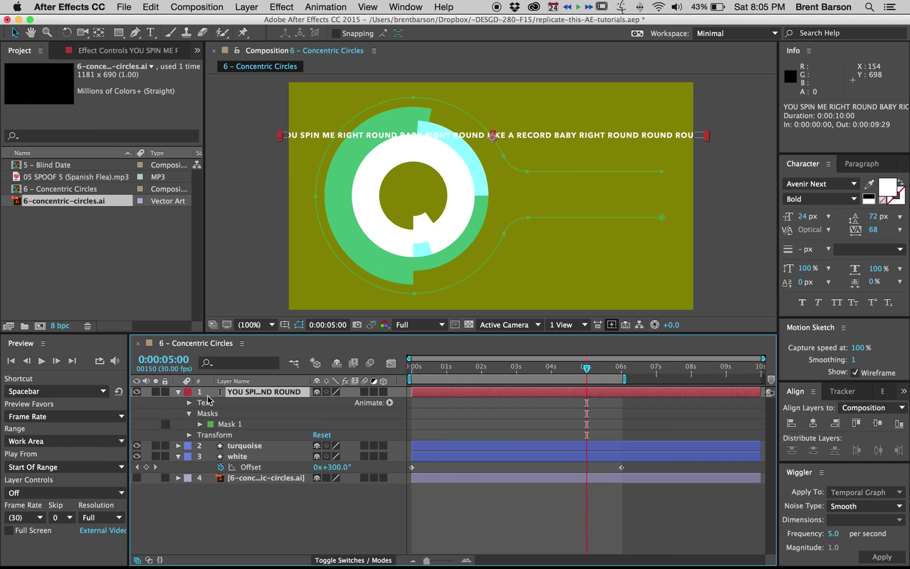
left_click(189, 402)
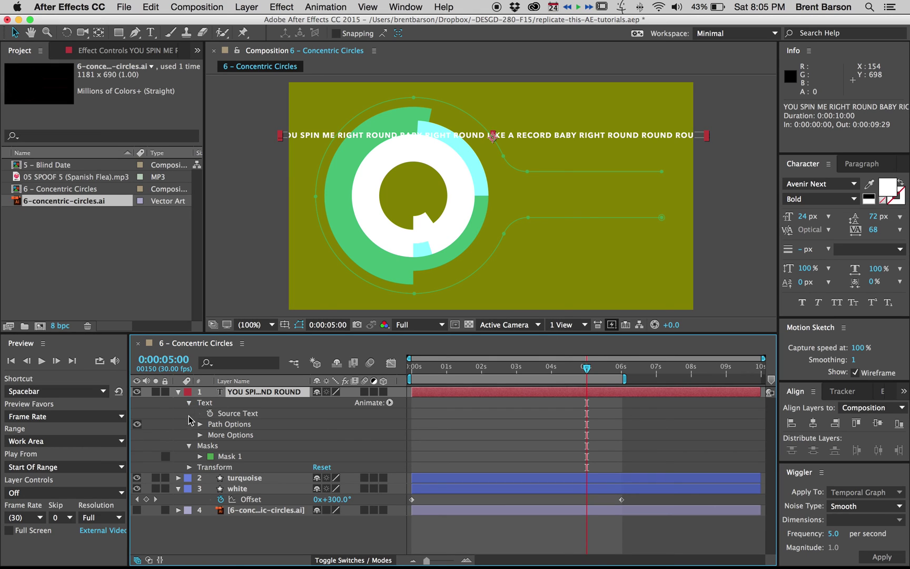
left_click(200, 425)
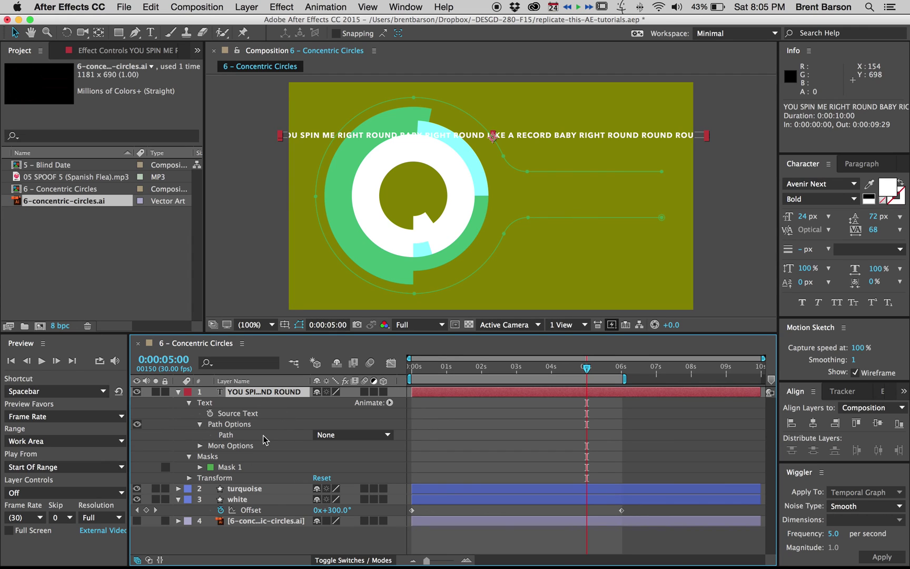
left_click(346, 436)
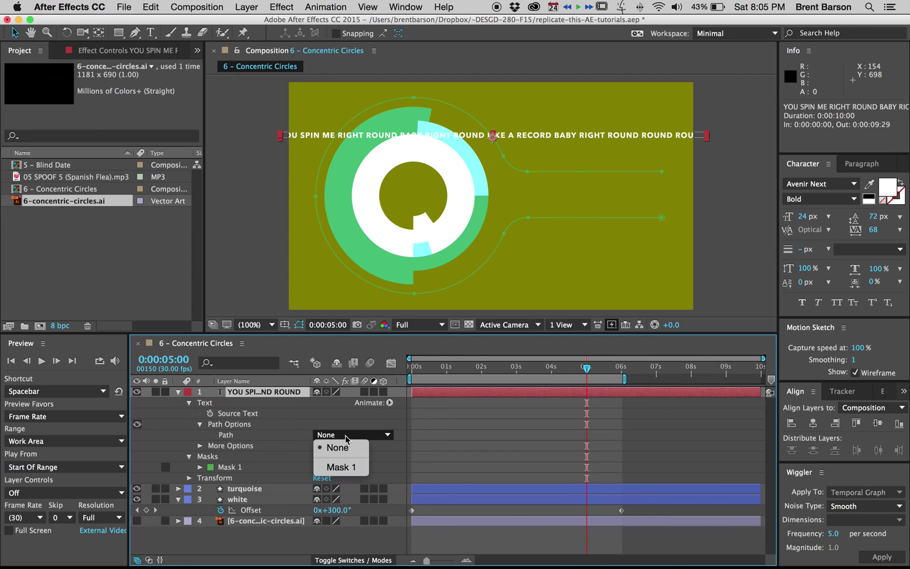
left_click(342, 468)
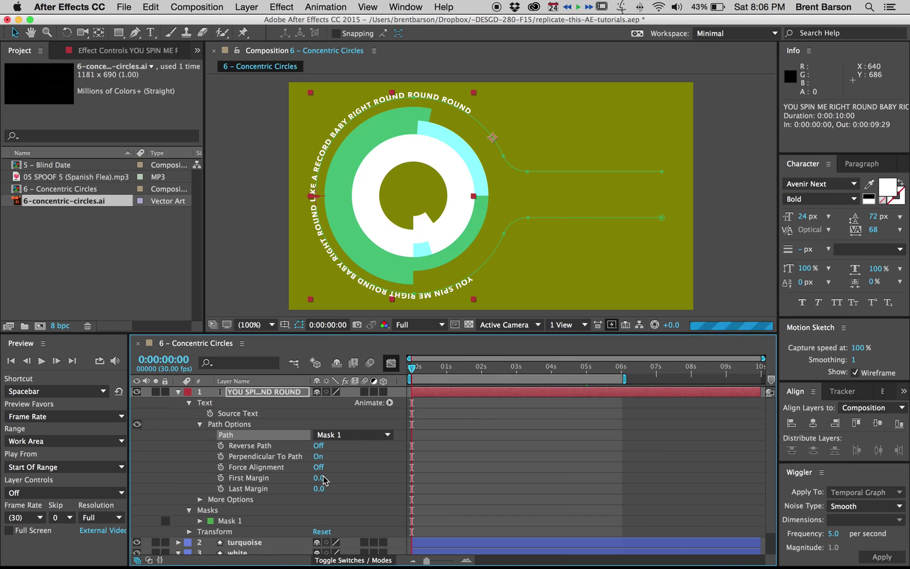
At the timeline start, scrub the lyric's First Margin to 2159.0, pushing the text off-frame
key("Home")
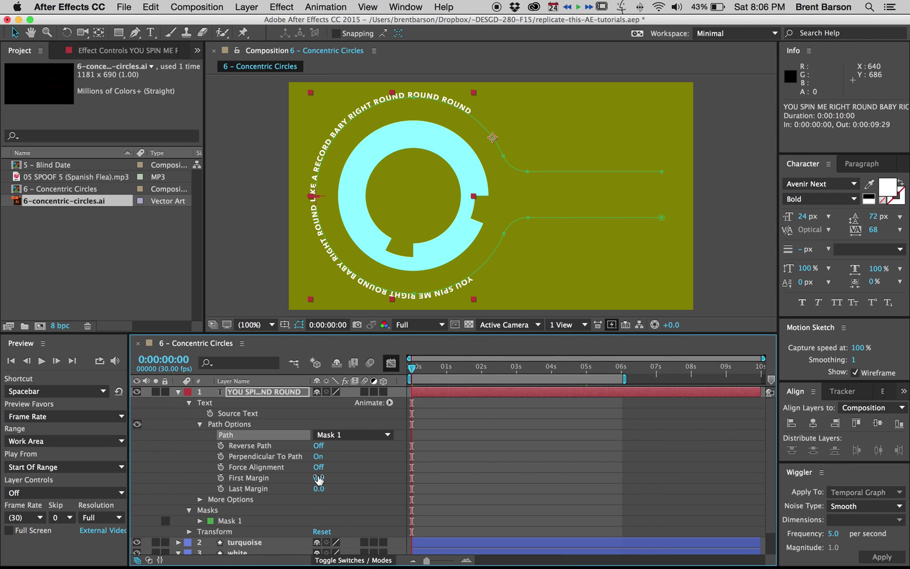
mouse_move(319, 479)
left_mouse_down()
mouse_move(80, 485)
mouse_move(776, 482)
mouse_move(321, 478)
left_mouse_up()
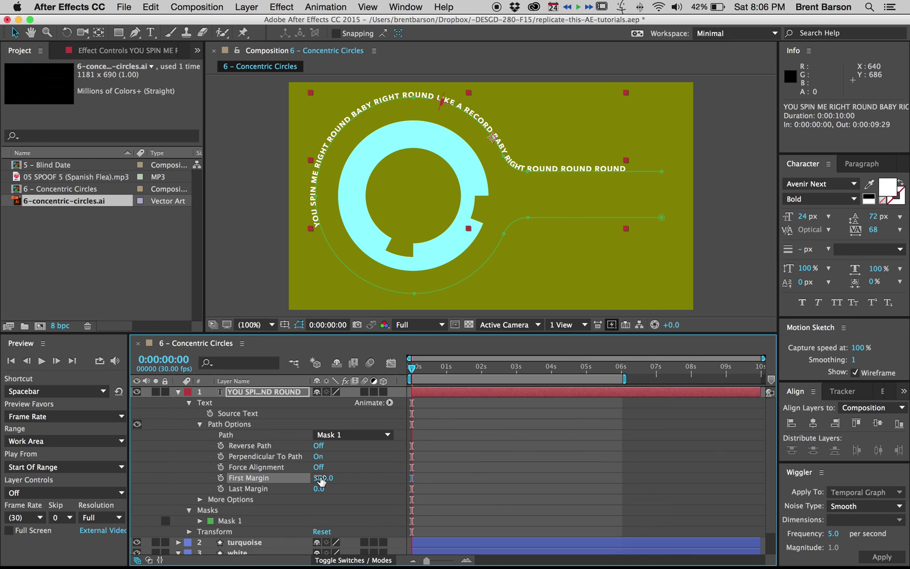
left_click_drag(322, 480, 416, 472)
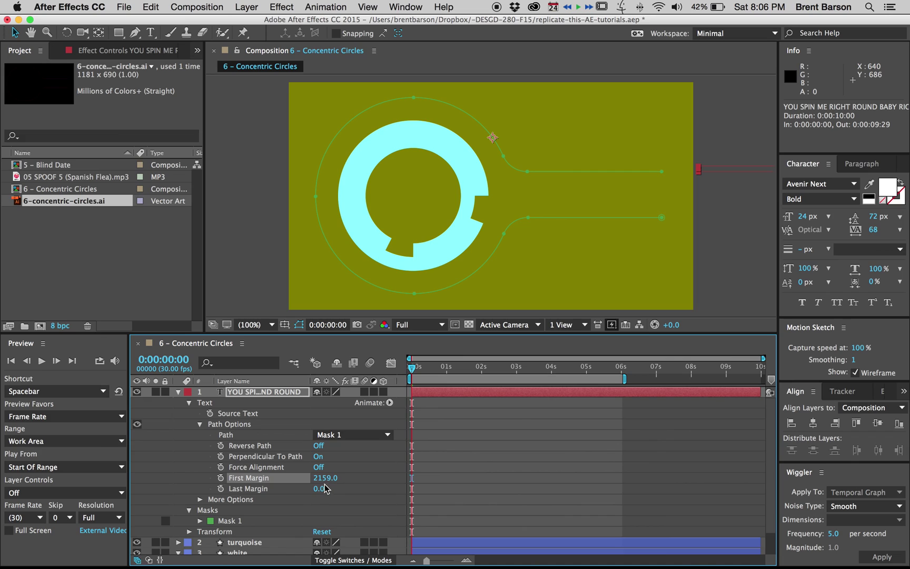
Keyframe First Margin at 2159 at 0 s and -2151.0 at 6 s, then scrub to check
left_click(220, 477)
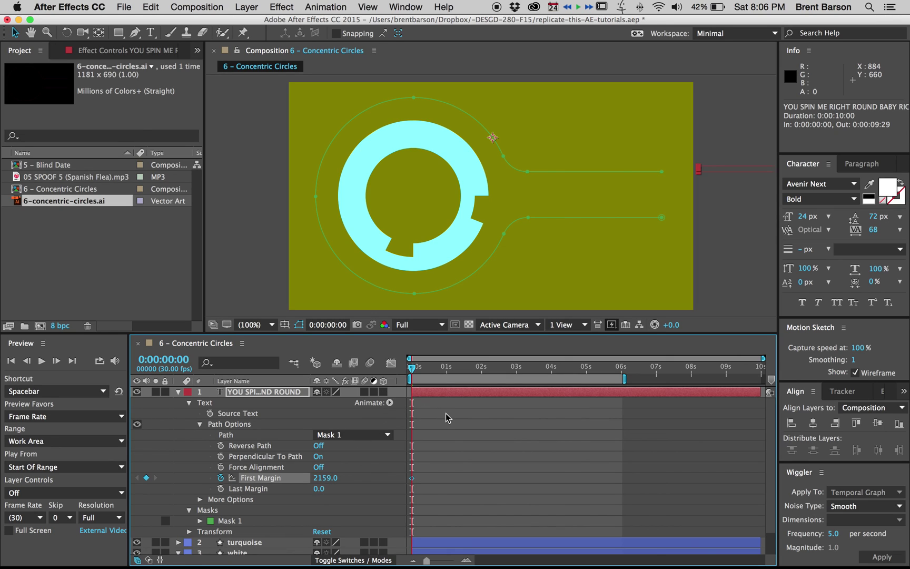
scroll(463, 422, "down", 2)
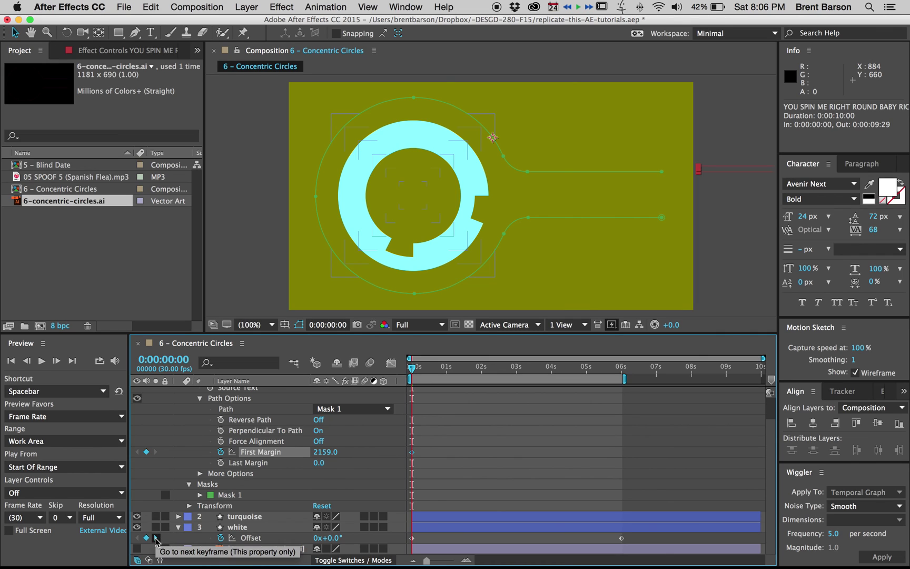
left_click(156, 538)
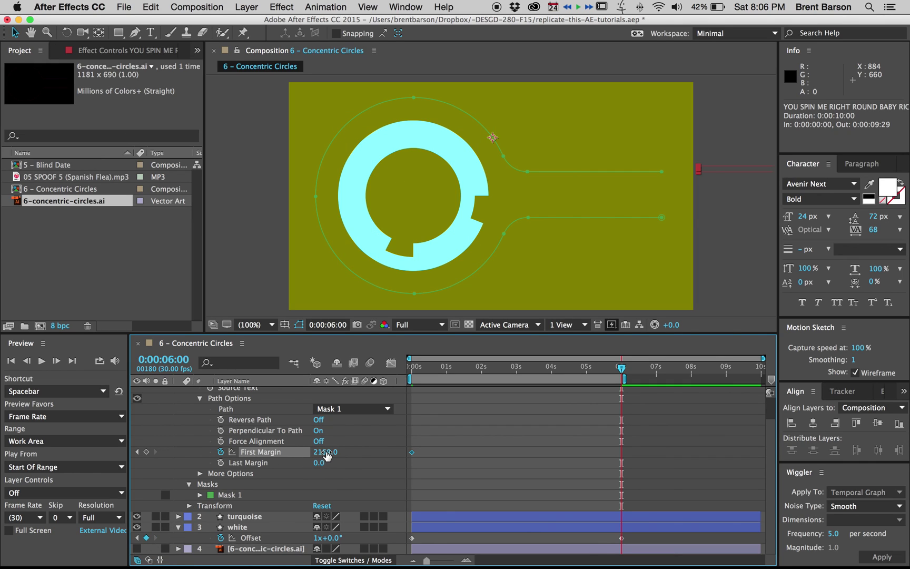
scroll(327, 455, "up", 2)
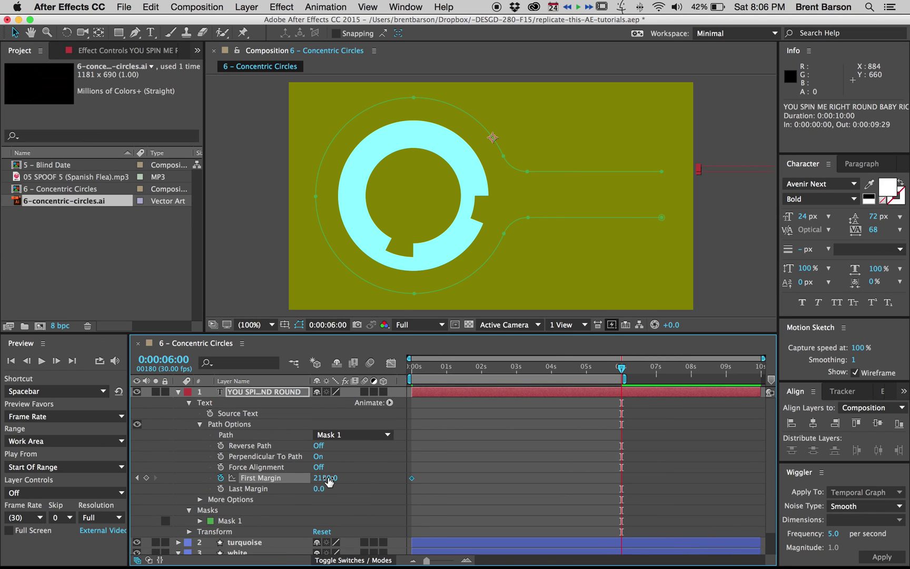
left_click_drag(323, 478, 50, 470)
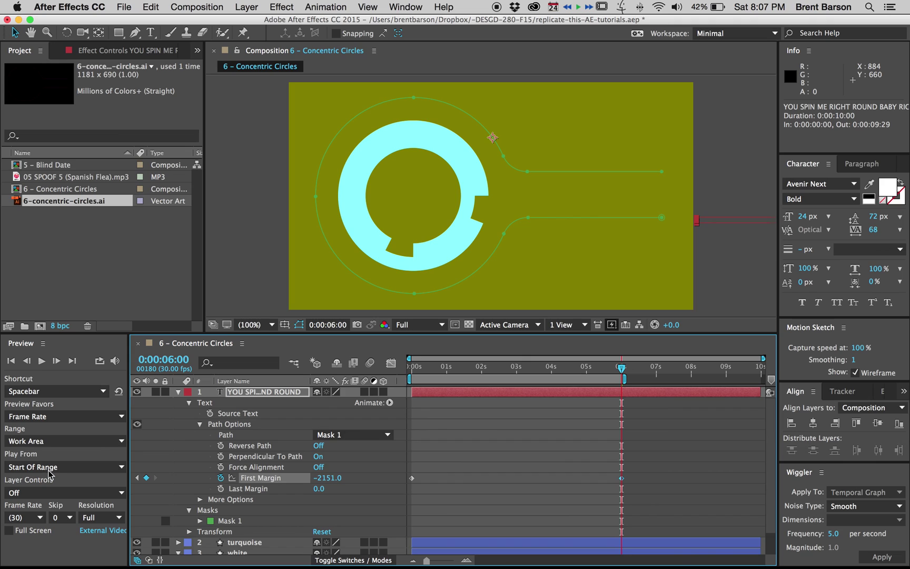
left_click(519, 441)
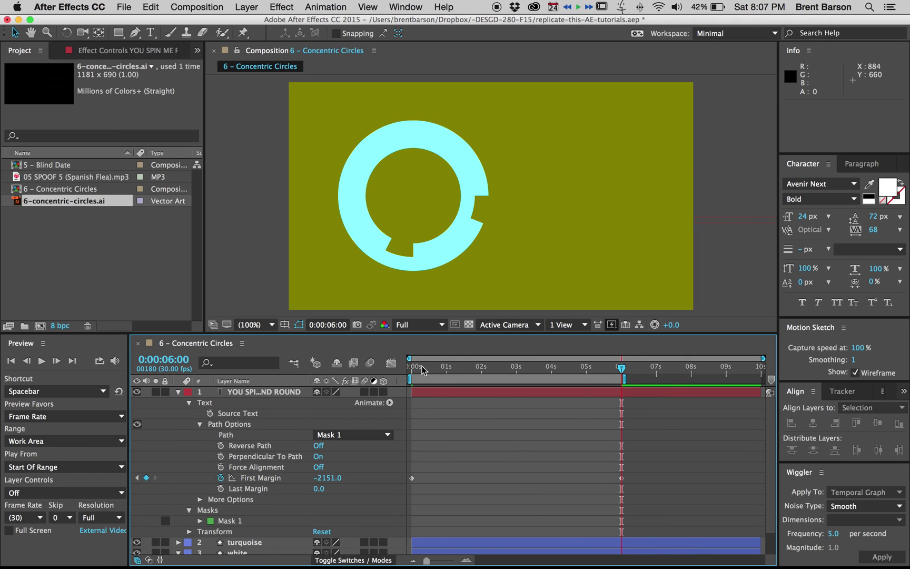
left_click_drag(422, 370, 627, 363)
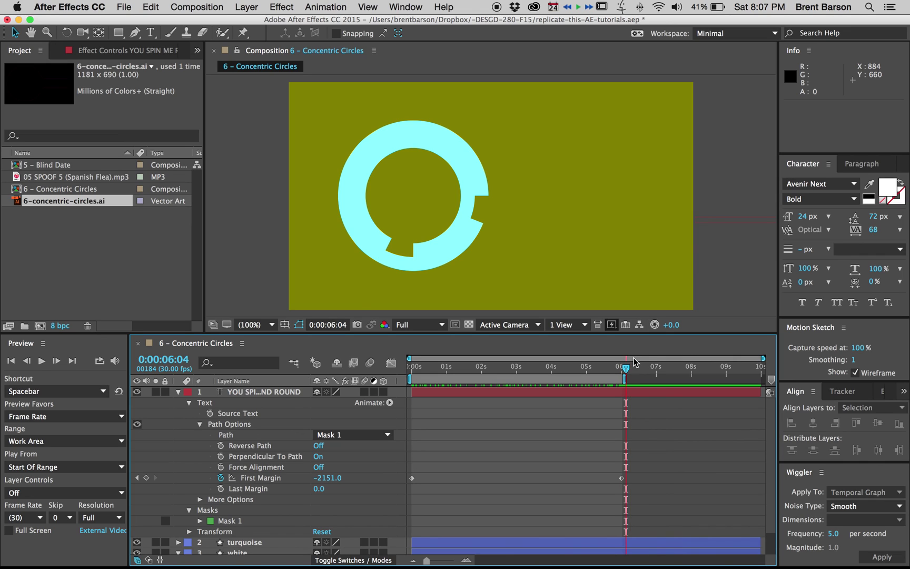
Collapse the lyric text layer and play a RAM preview of the 181-frame animation
left_click(179, 393)
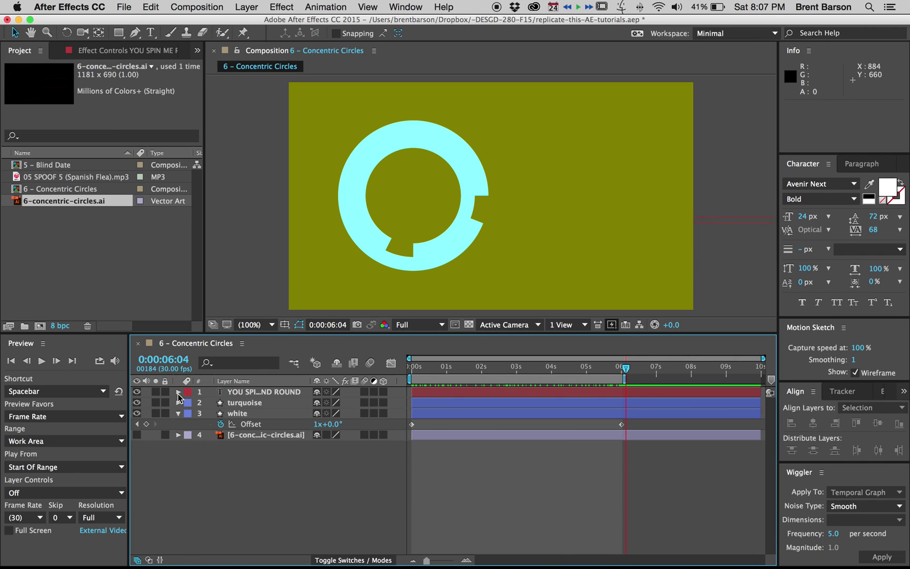
left_click(504, 414)
key("space")
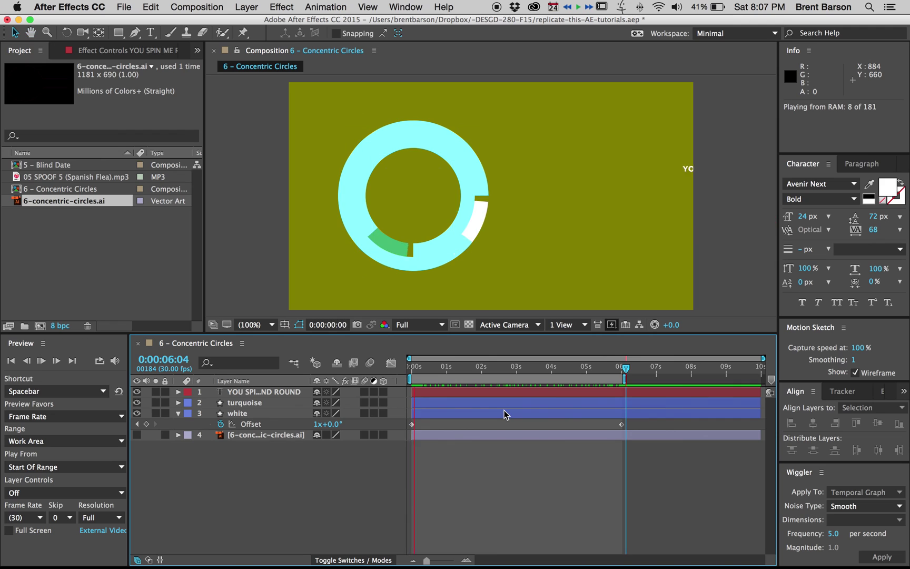